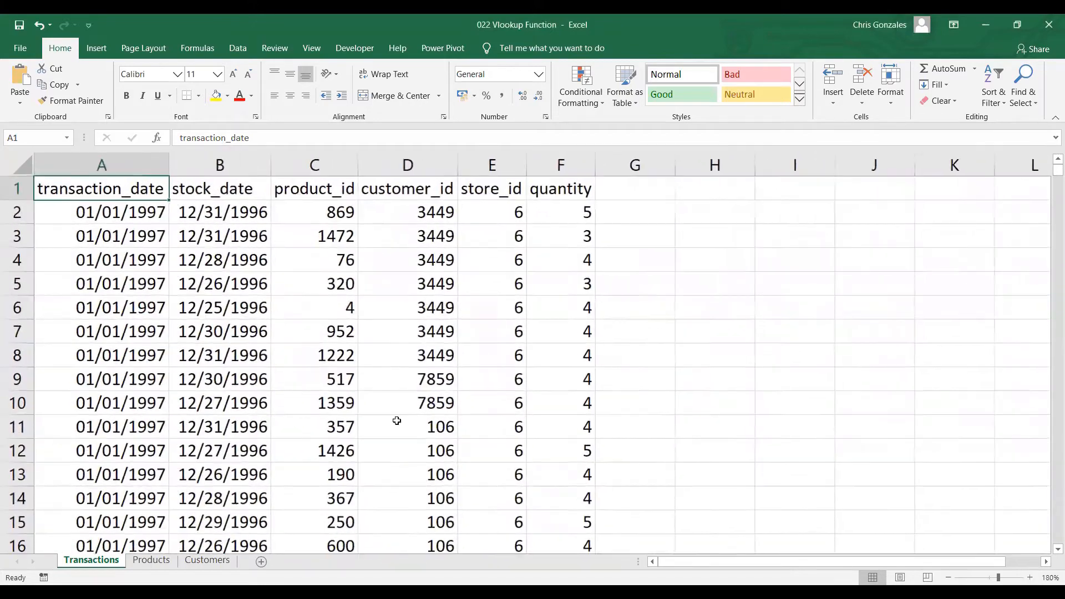
# Step: Examine the column headers and the first record's customer_id and product_id on the Transactions sheet
pyautogui.click(205, 198)
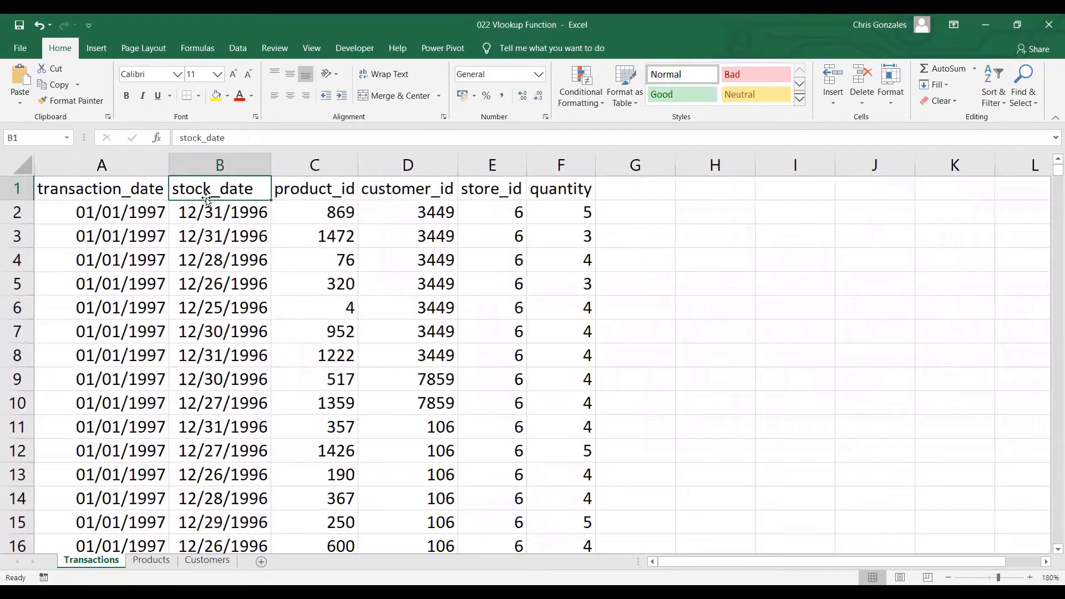
pyautogui.click(295, 193)
pyautogui.click(416, 195)
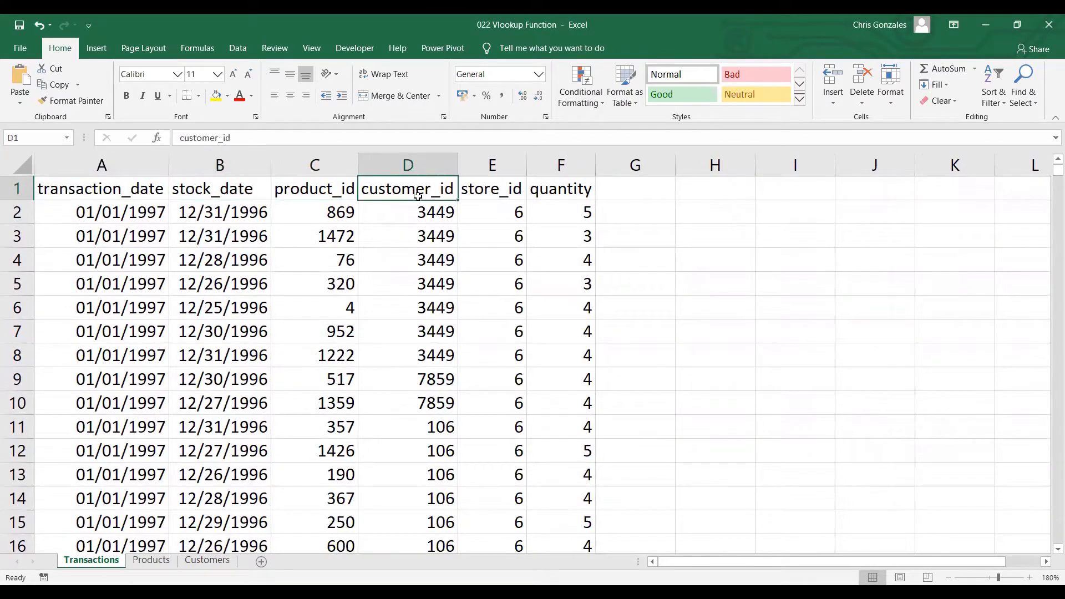
pyautogui.click(487, 192)
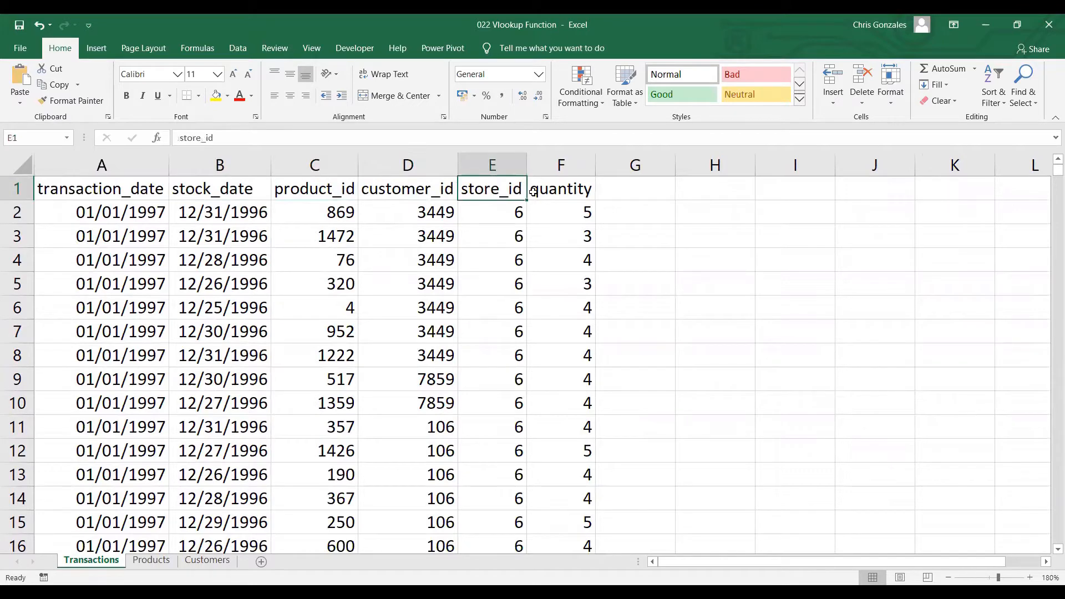
pyautogui.click(550, 190)
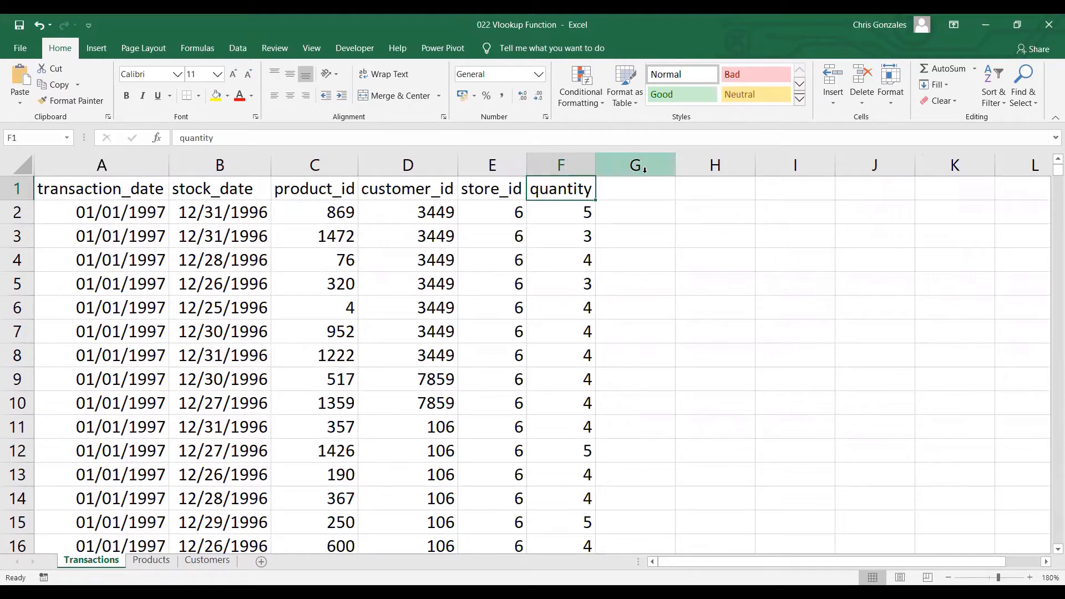
pyautogui.click(400, 212)
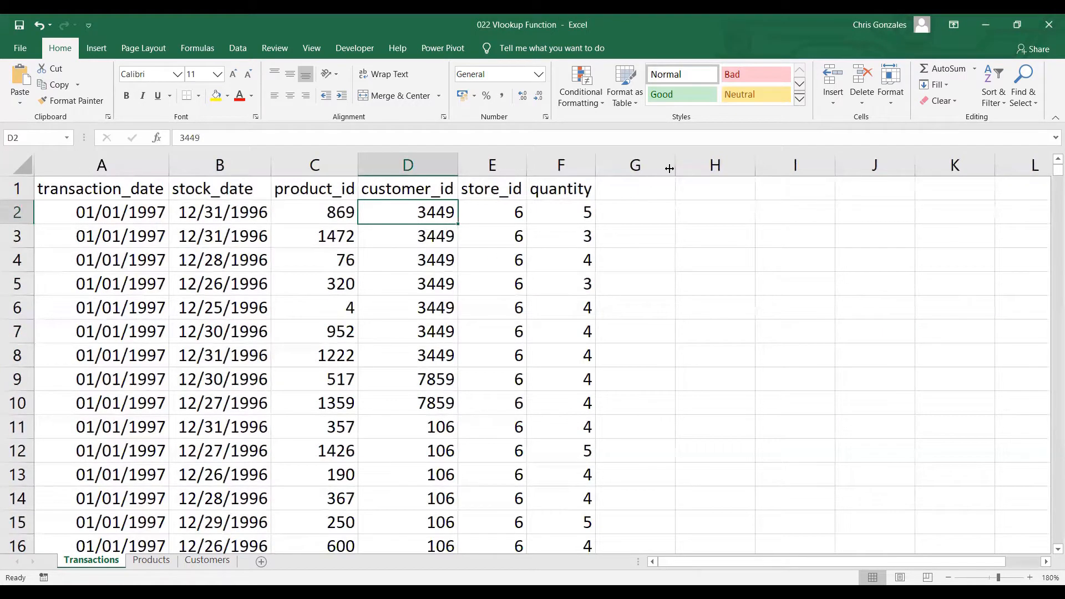
pyautogui.click(321, 215)
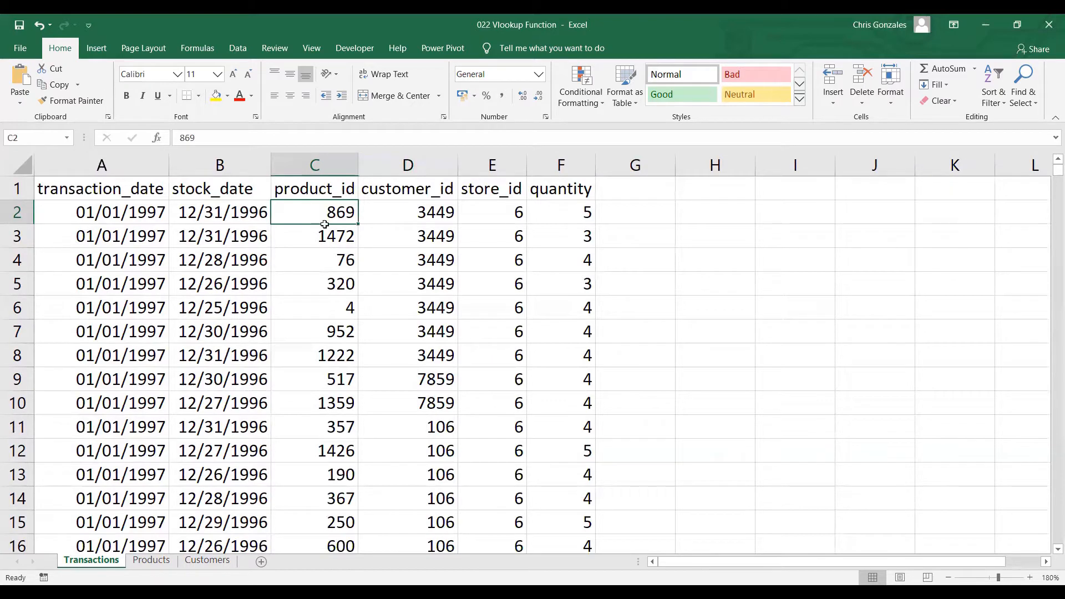
# Step: Examine the Products sheet's fields in the first record, from product_brand to product_weight, and its product_id key column
pyautogui.click(151, 560)
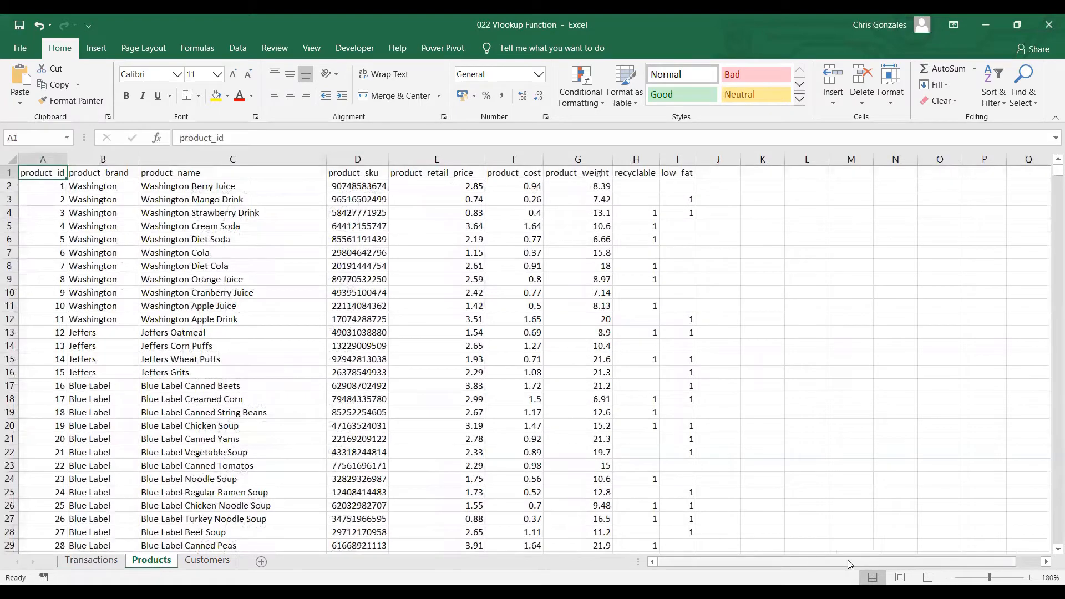
pyautogui.click(1029, 578)
pyautogui.click(1029, 577)
pyautogui.click(1029, 578)
pyautogui.click(1029, 577)
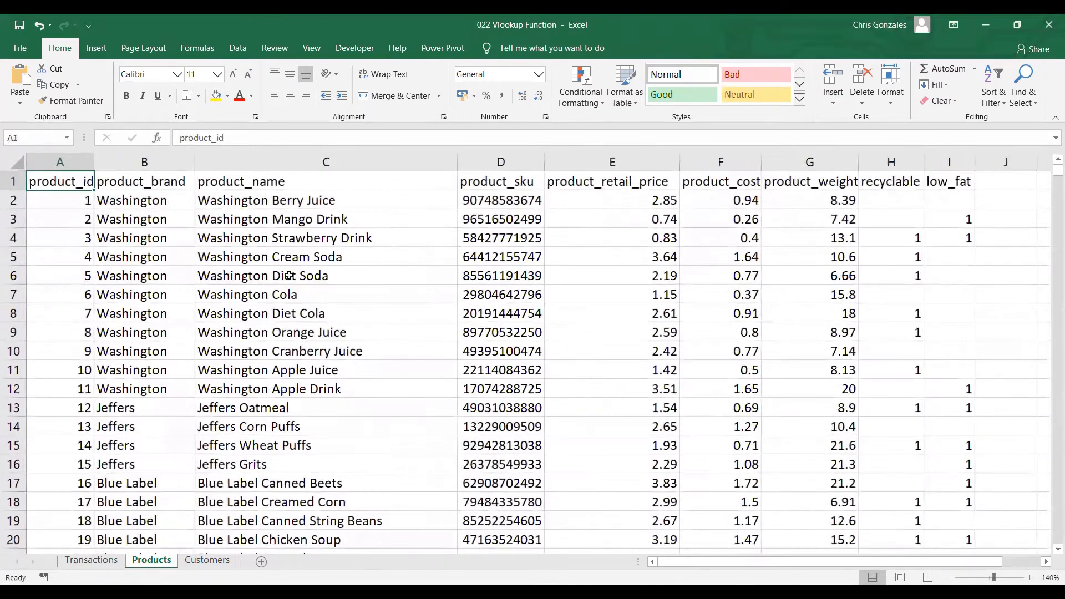
pyautogui.click(149, 199)
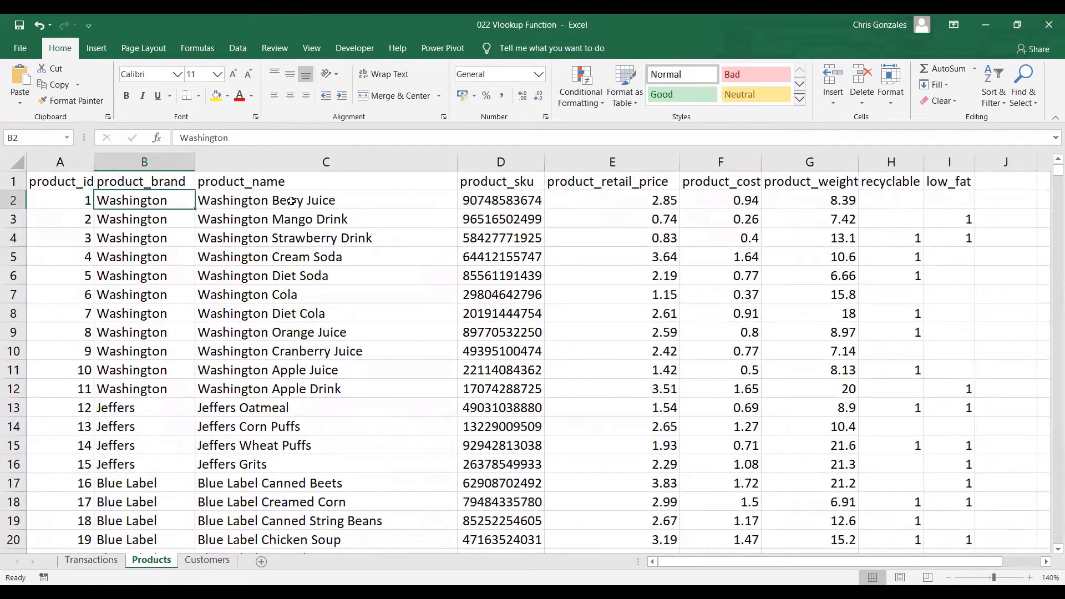
pyautogui.click(294, 200)
pyautogui.click(519, 200)
pyautogui.click(637, 201)
pyautogui.click(832, 200)
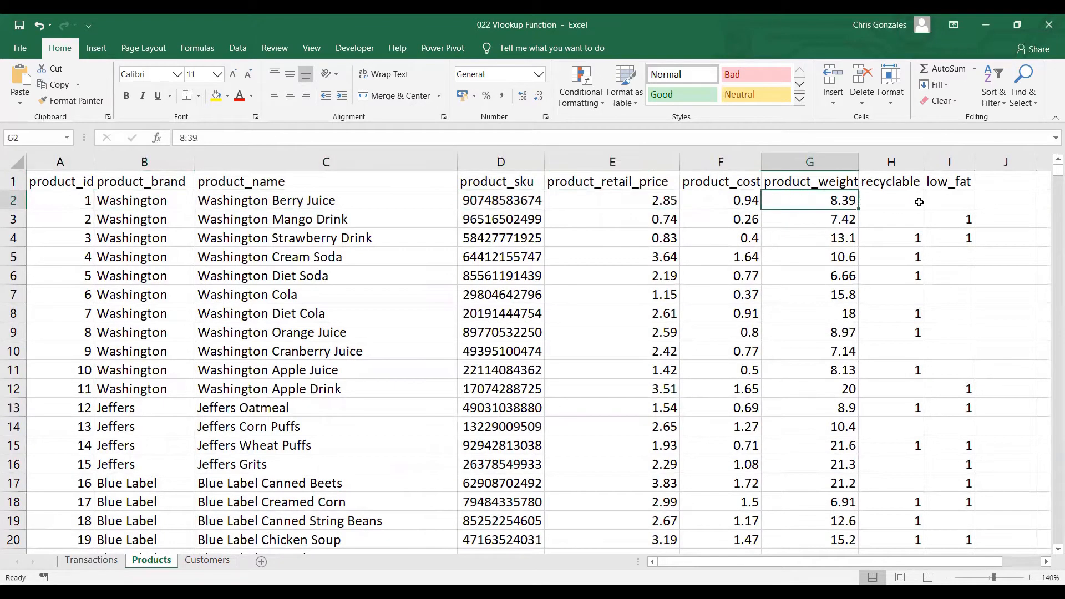
pyautogui.click(52, 189)
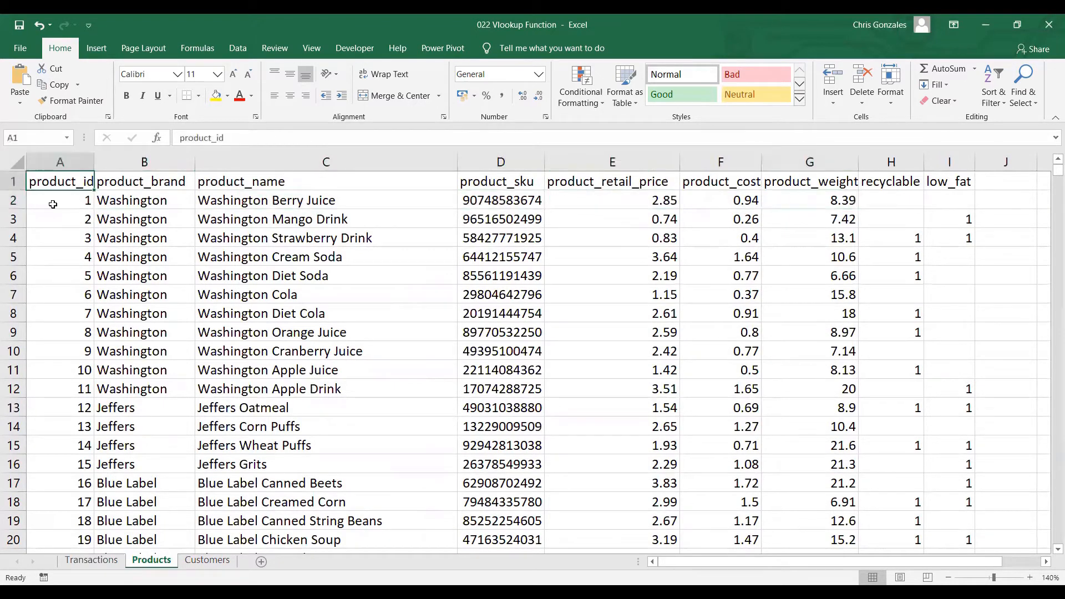
# Step: Examine the Customers sheet's name, address, city and state fields in the first record
pyautogui.click(207, 560)
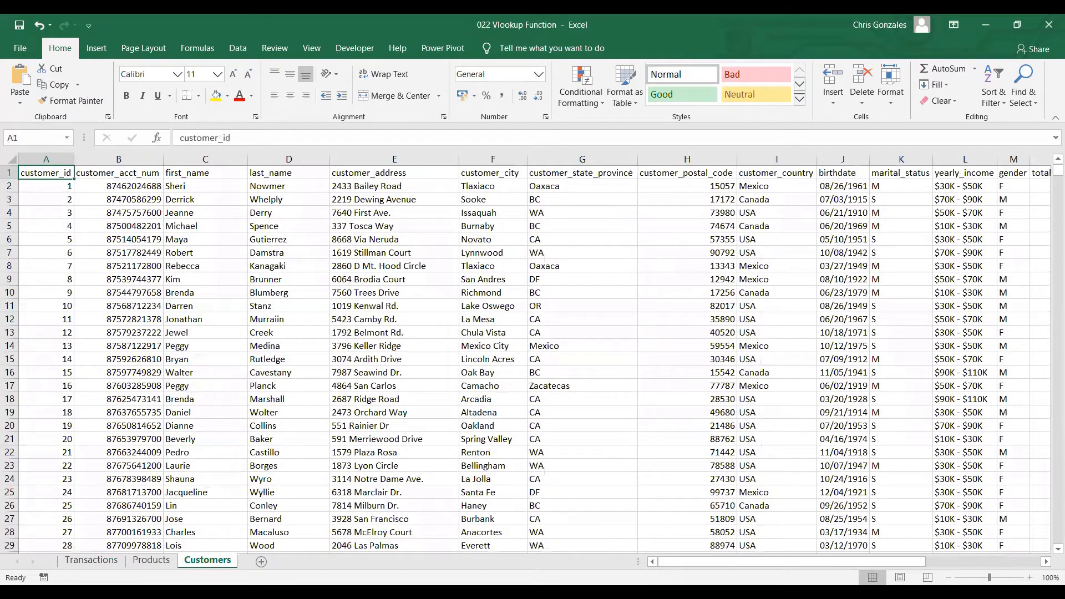
pyautogui.click(1029, 577)
pyautogui.click(1029, 577)
pyautogui.click(1029, 577)
pyautogui.click(1029, 577)
pyautogui.click(1029, 577)
pyautogui.click(1029, 578)
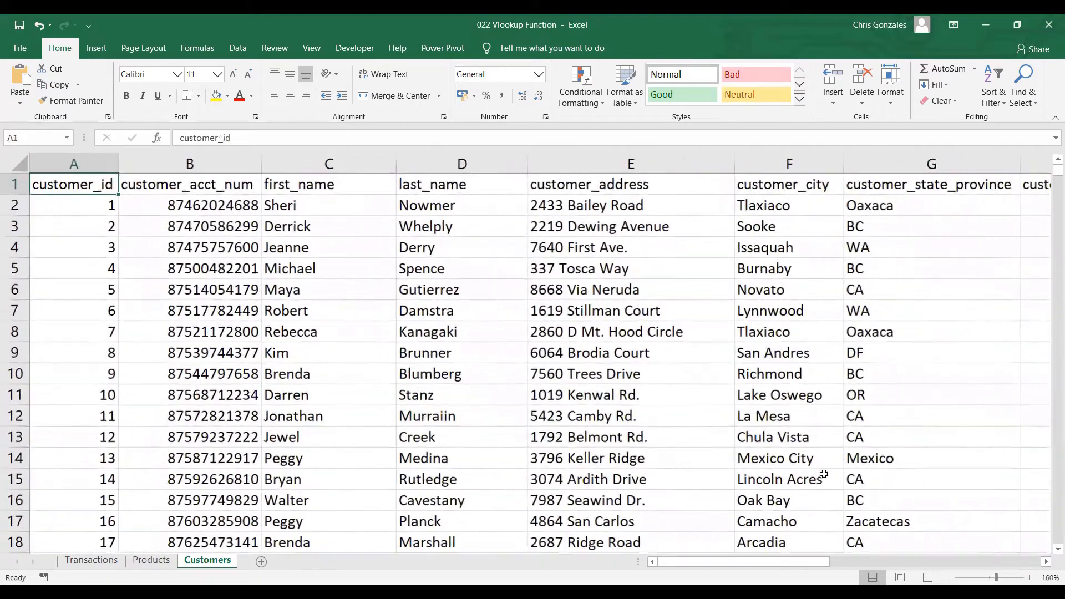
pyautogui.click(286, 205)
pyautogui.click(427, 208)
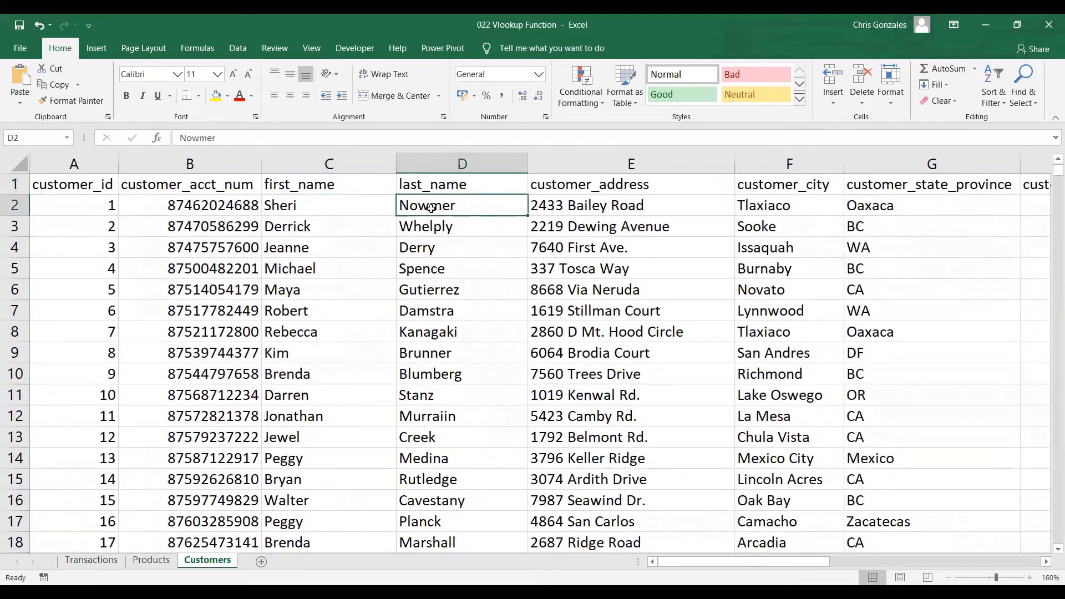
pyautogui.click(602, 209)
pyautogui.click(790, 214)
pyautogui.click(894, 210)
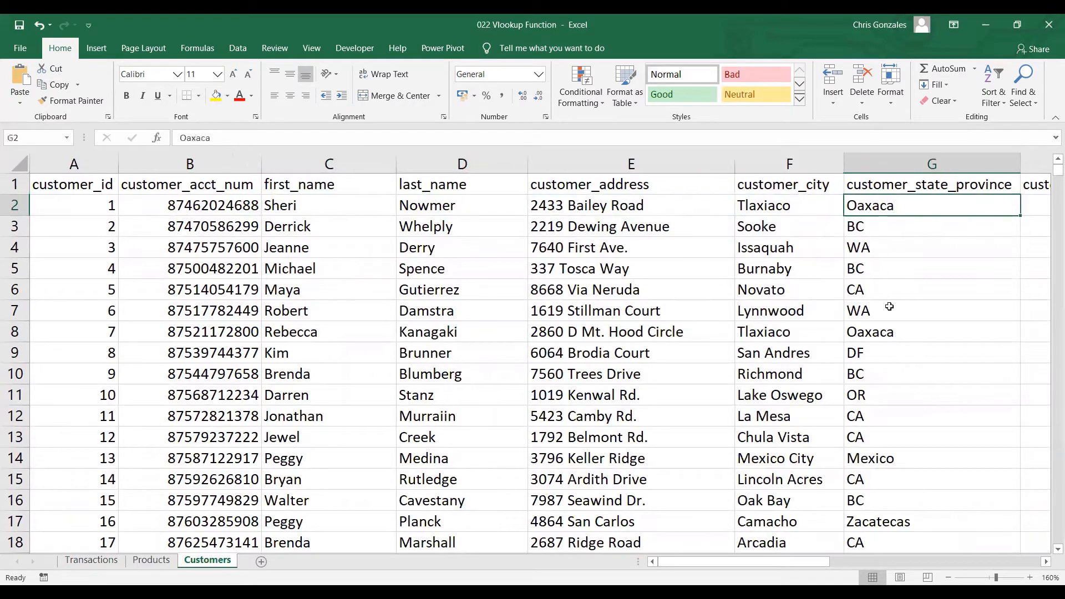
pyautogui.moveTo(786, 562); pyautogui.dragTo(715, 561)
# Step: Name the entire data range on the Products sheet, headers included, PRTABLE
pyautogui.click(111, 562)
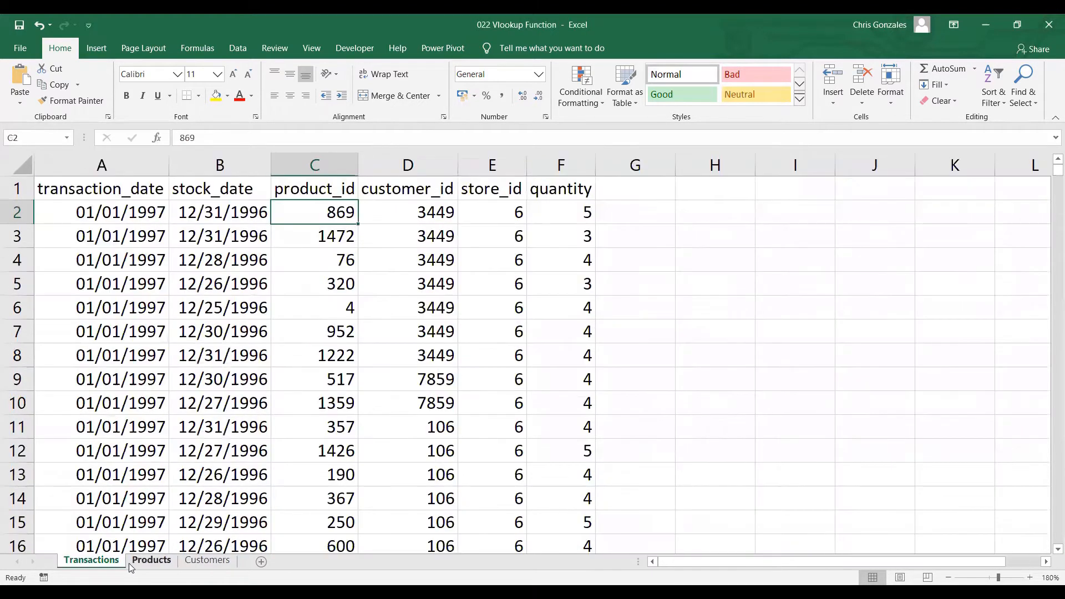
pyautogui.click(39, 137)
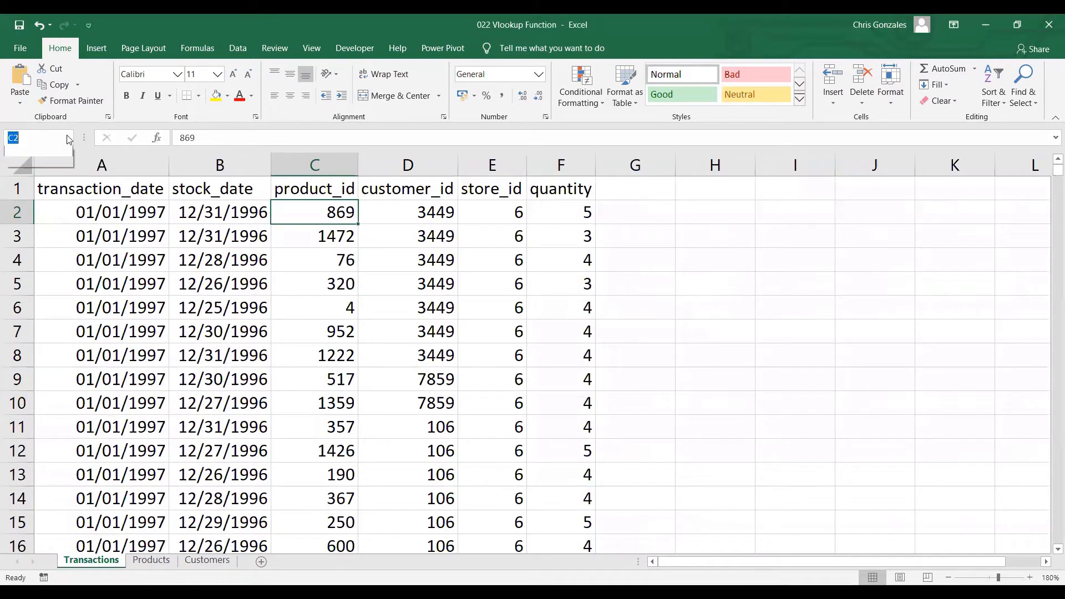
pyautogui.click(144, 563)
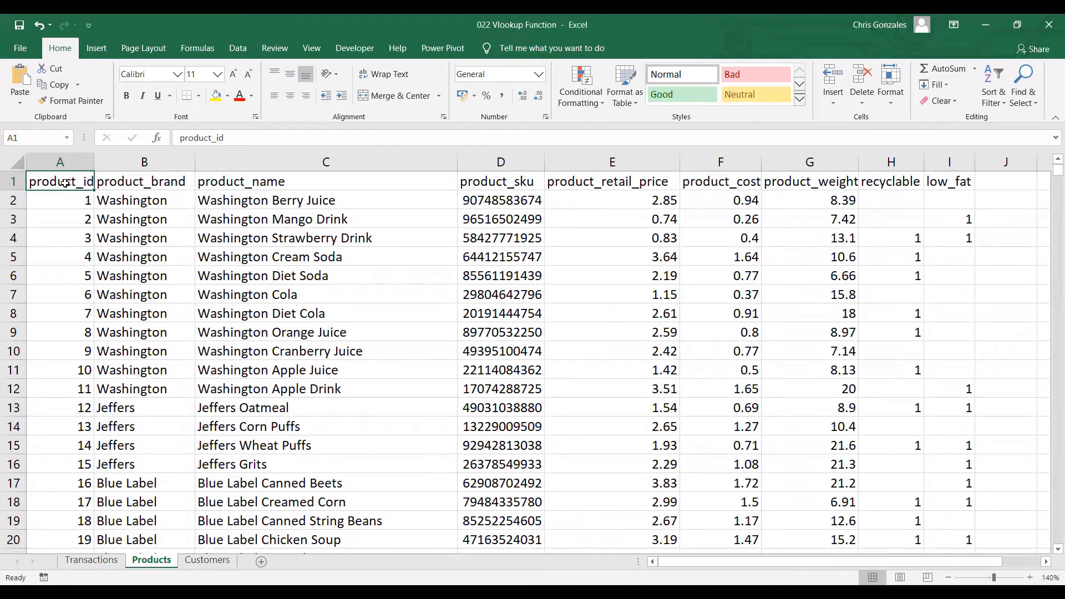
pyautogui.hotkey('ctrl', 'shift', 'Right')
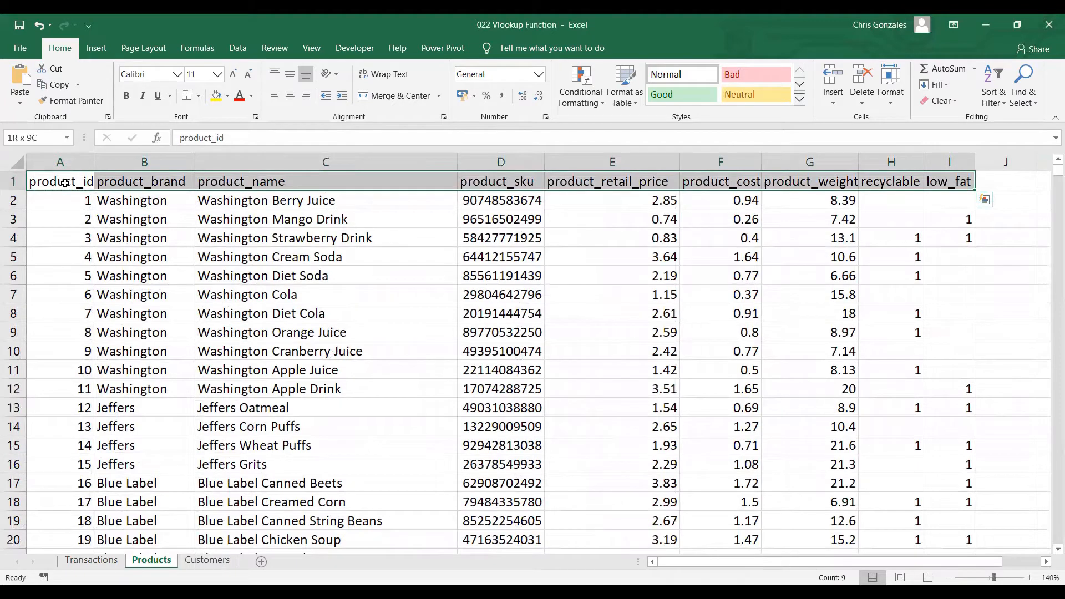
pyautogui.click(65, 183)
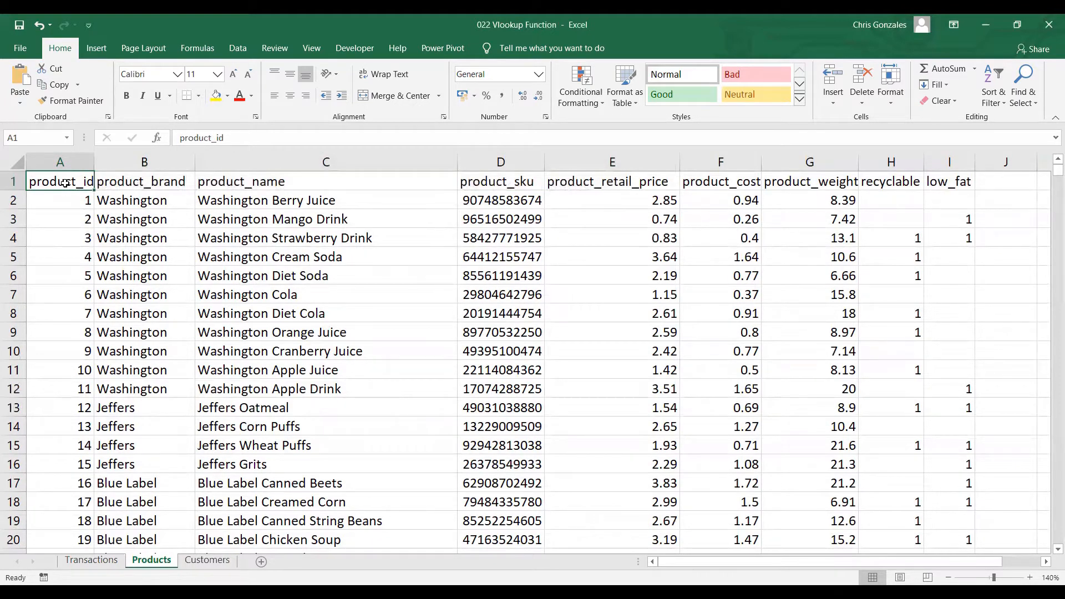
pyautogui.hotkey('ctrl', 'shift', 'Right')
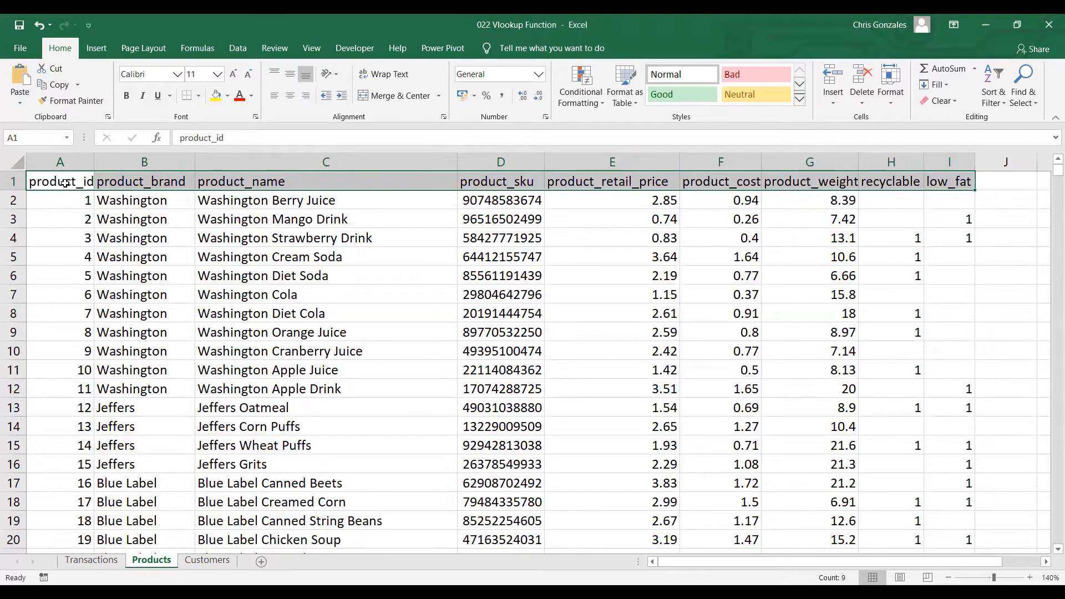
pyautogui.hotkey('ctrl', 'shift', 'Down')
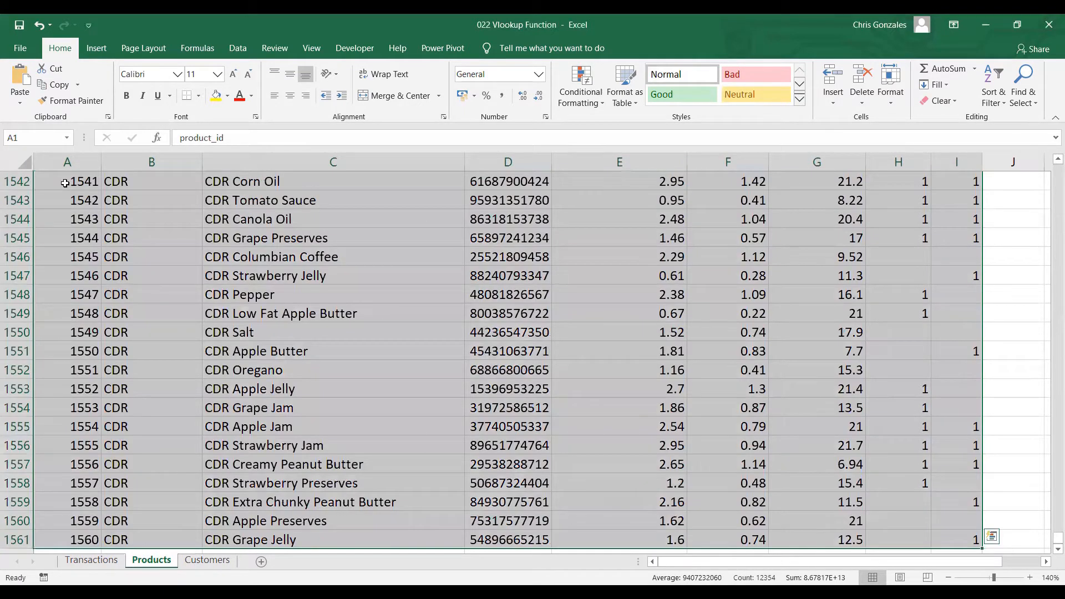
pyautogui.click(35, 137)
pyautogui.write('PRTABLE')
pyautogui.press('Return')
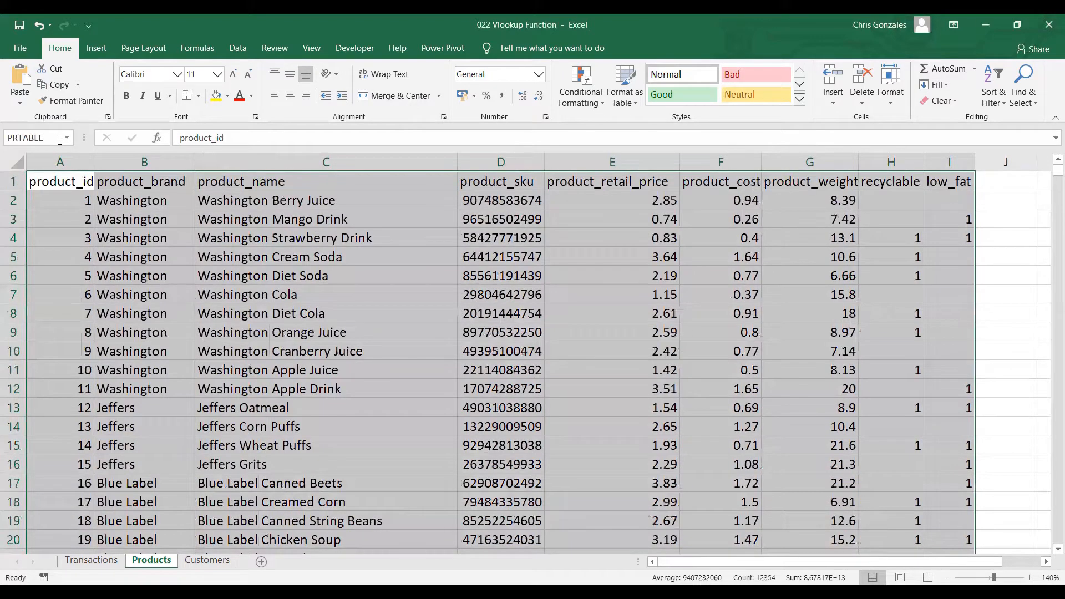
# Step: Name the entire data range on the Customers sheet, headers included, CTABLE
pyautogui.click(221, 562)
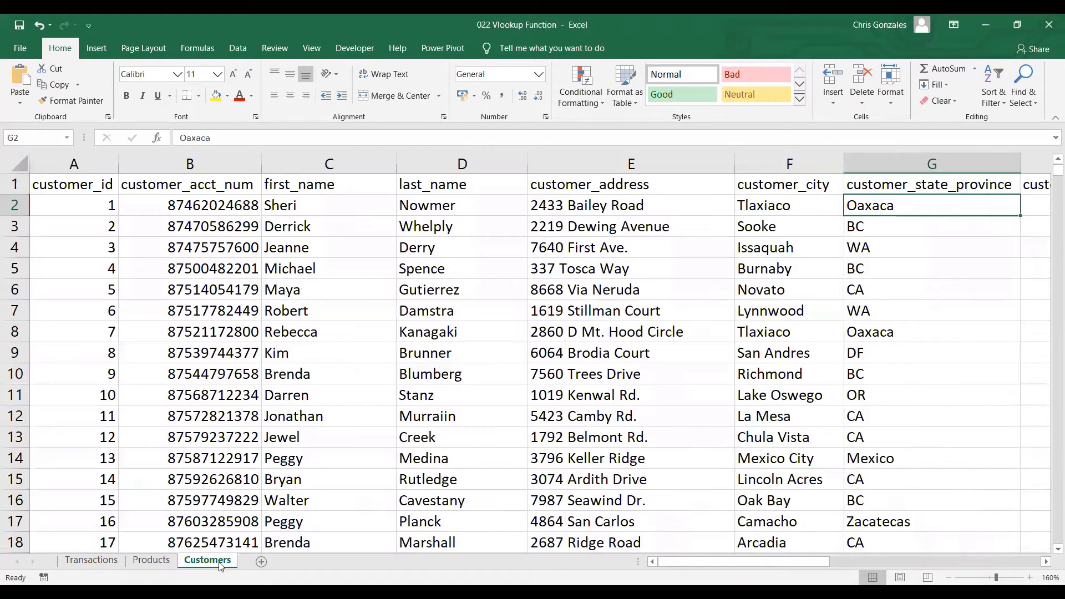
pyautogui.click(83, 184)
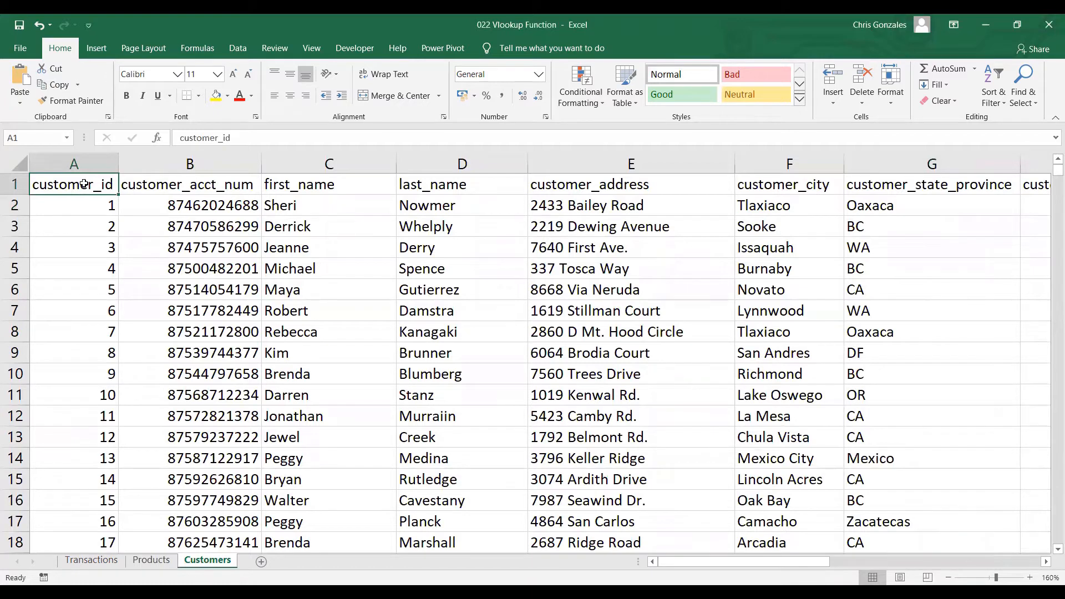
pyautogui.hotkey('ctrl', 'shift', 'Right')
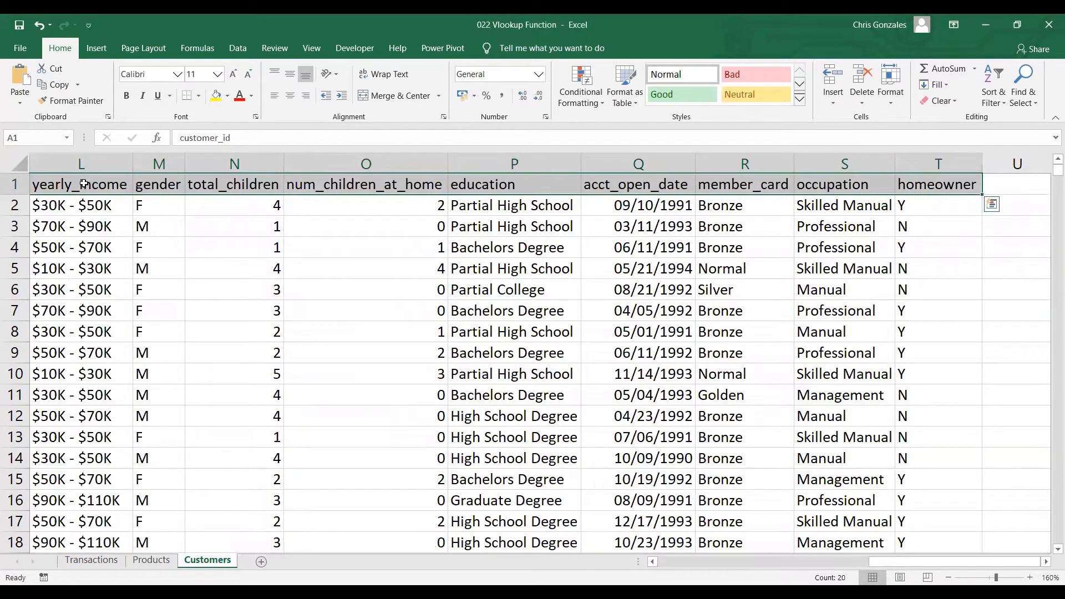
pyautogui.hotkey('ctrl', 'shift', 'Down')
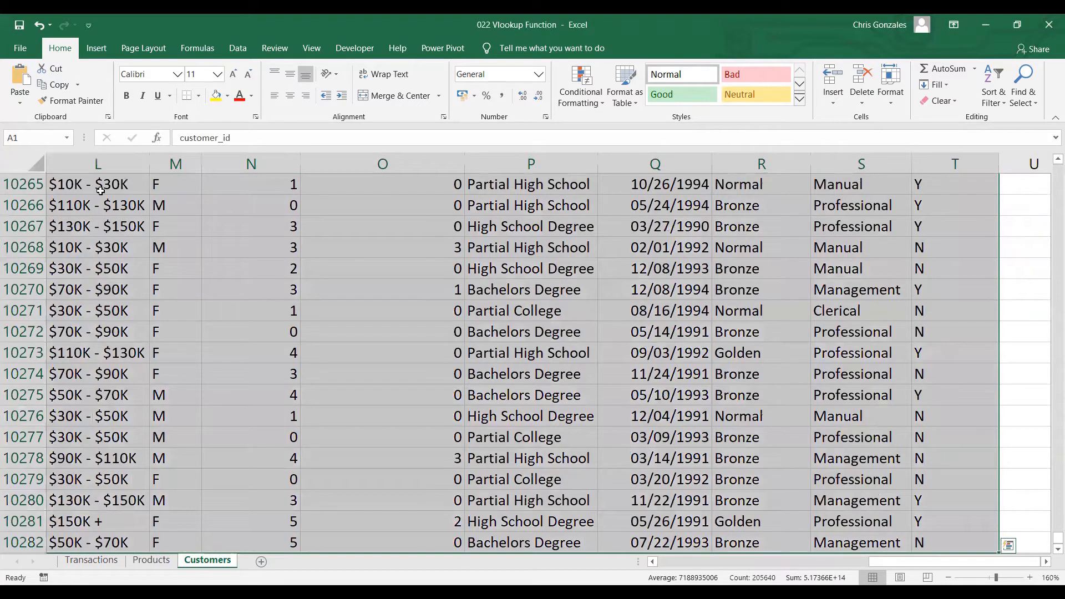
pyautogui.click(51, 142)
pyautogui.write('CTABLE')
pyautogui.press('Return')
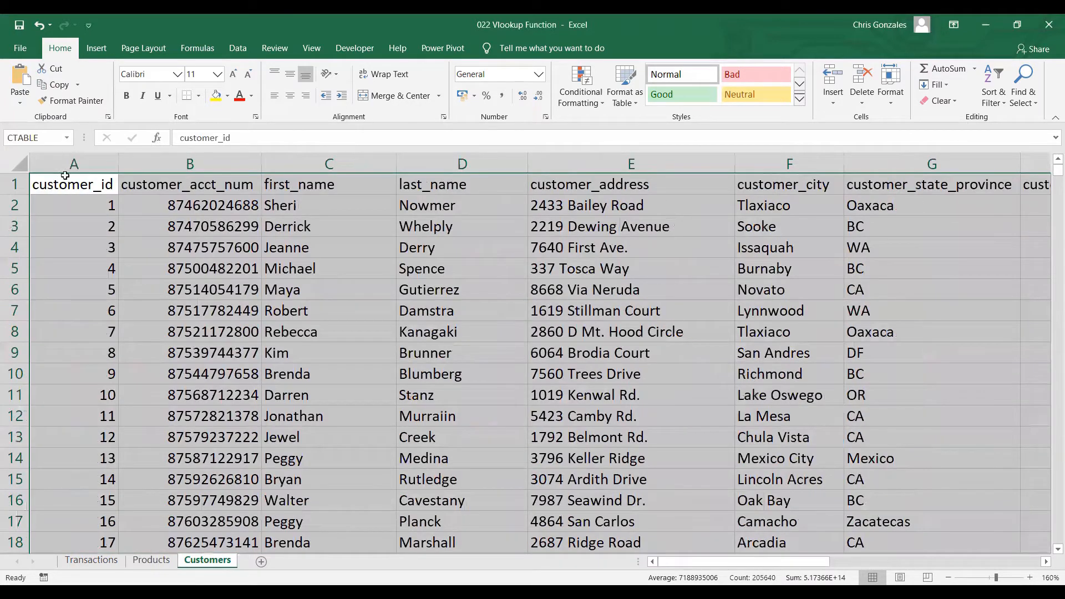
# Step: Review the named ranges on the Products and Customers sheets and locate the product_name column in Products
pyautogui.click(151, 561)
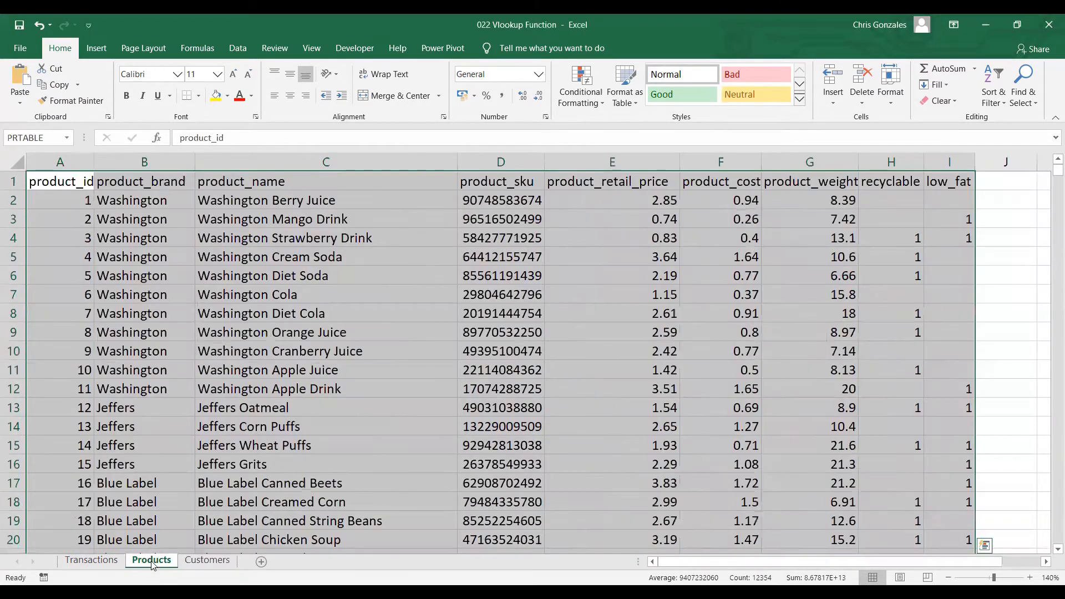
pyautogui.click(207, 560)
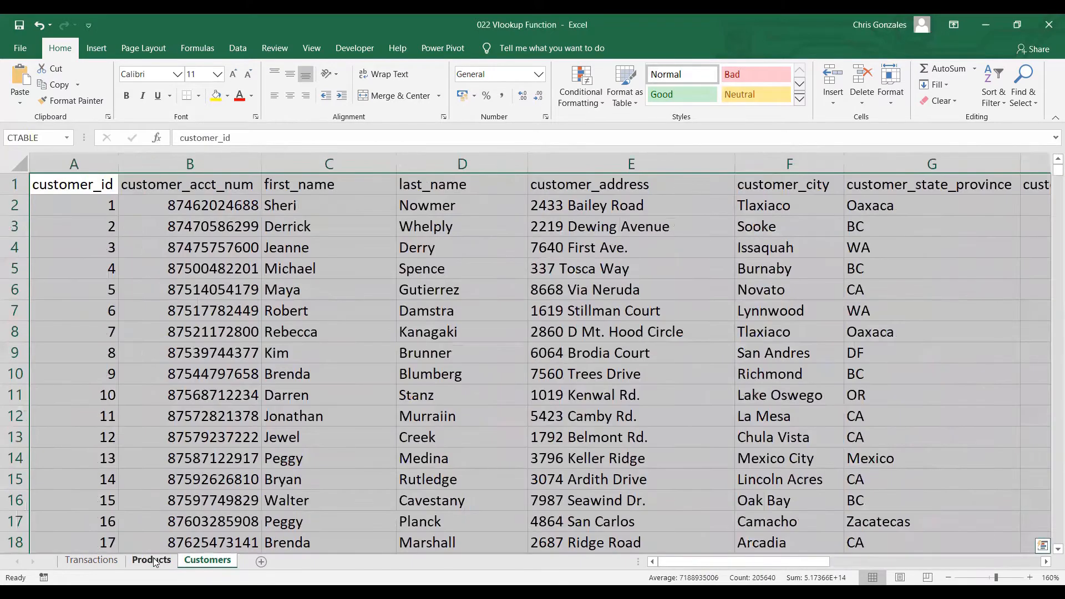
pyautogui.click(153, 561)
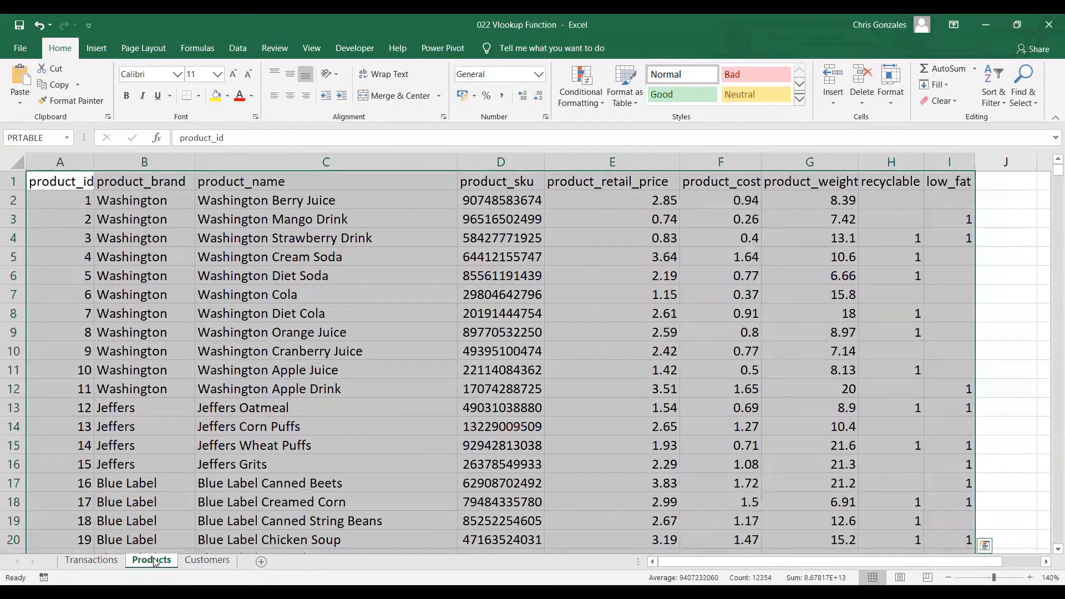
pyautogui.click(125, 153)
pyautogui.click(205, 155)
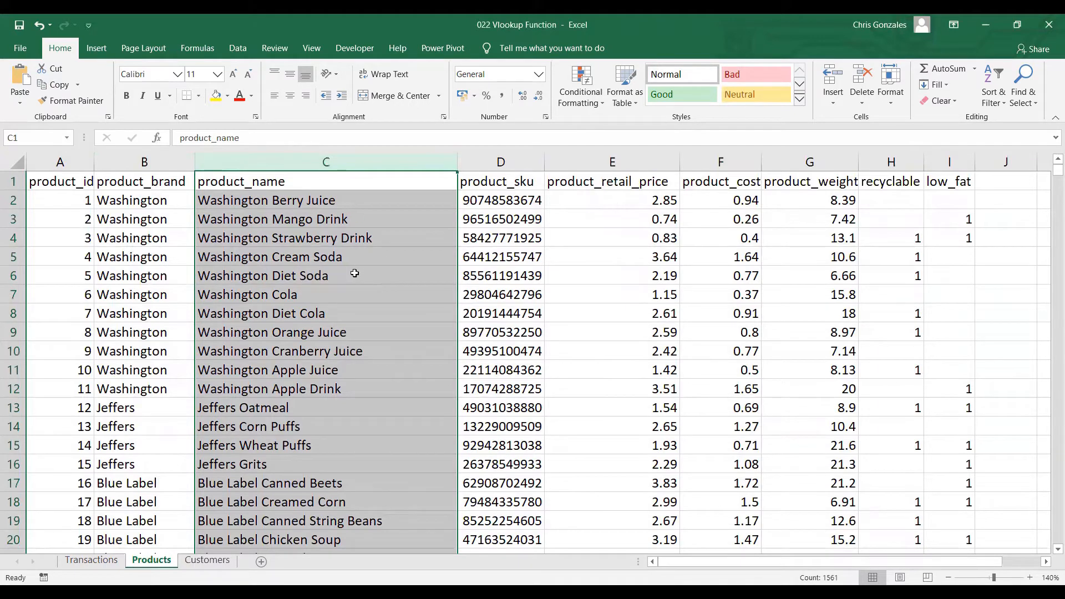
# Step: On the Transactions sheet, widen column G and enter the header Product Name in G1
pyautogui.click(113, 565)
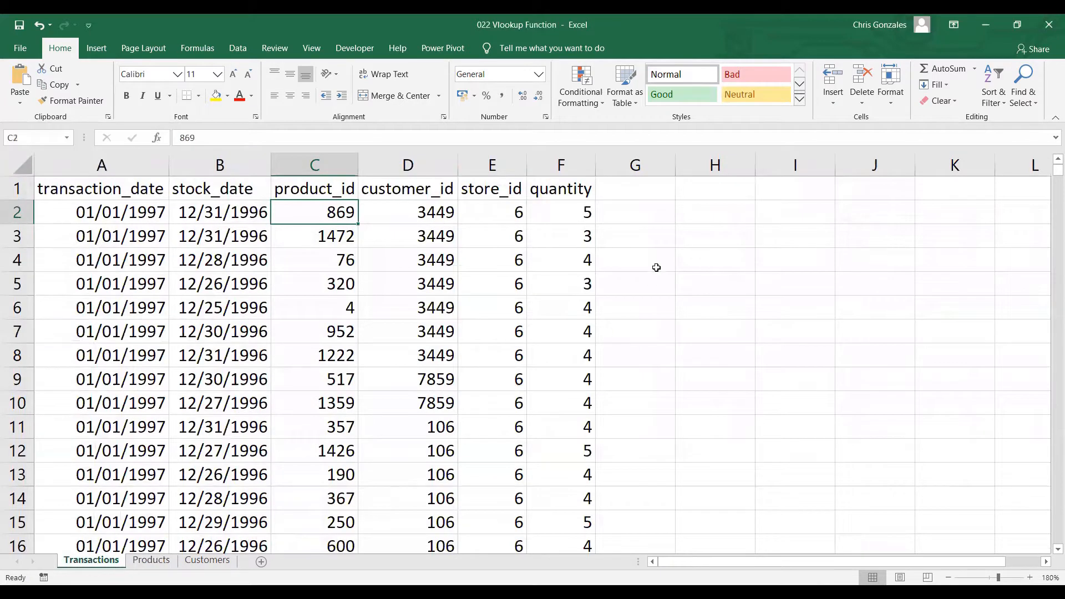
pyautogui.moveTo(679, 173); pyautogui.dragTo(794, 169)
pyautogui.click(716, 187)
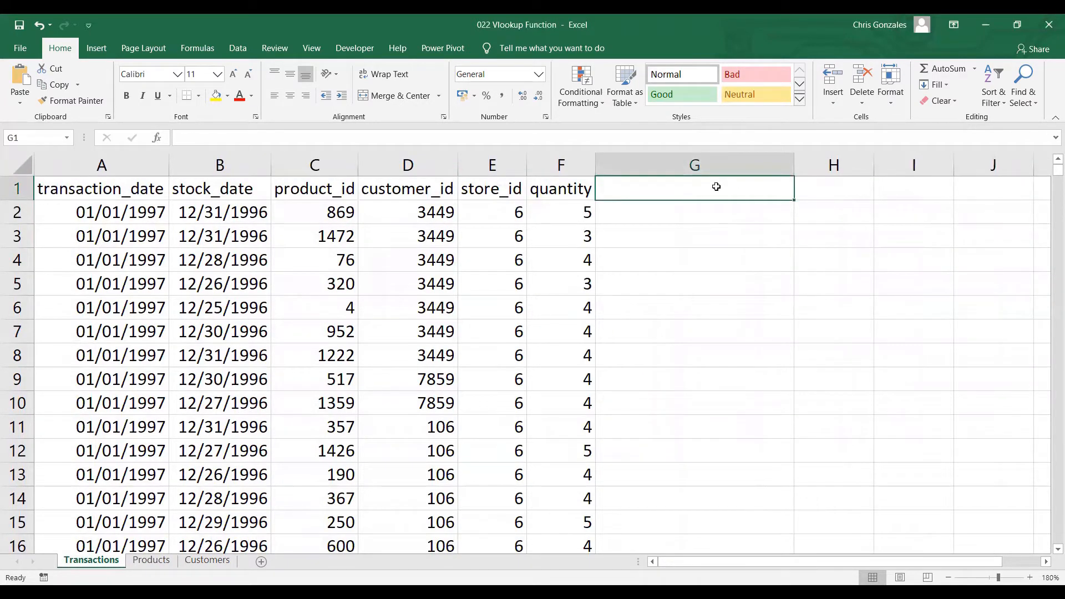
pyautogui.write('pRODUCT ')
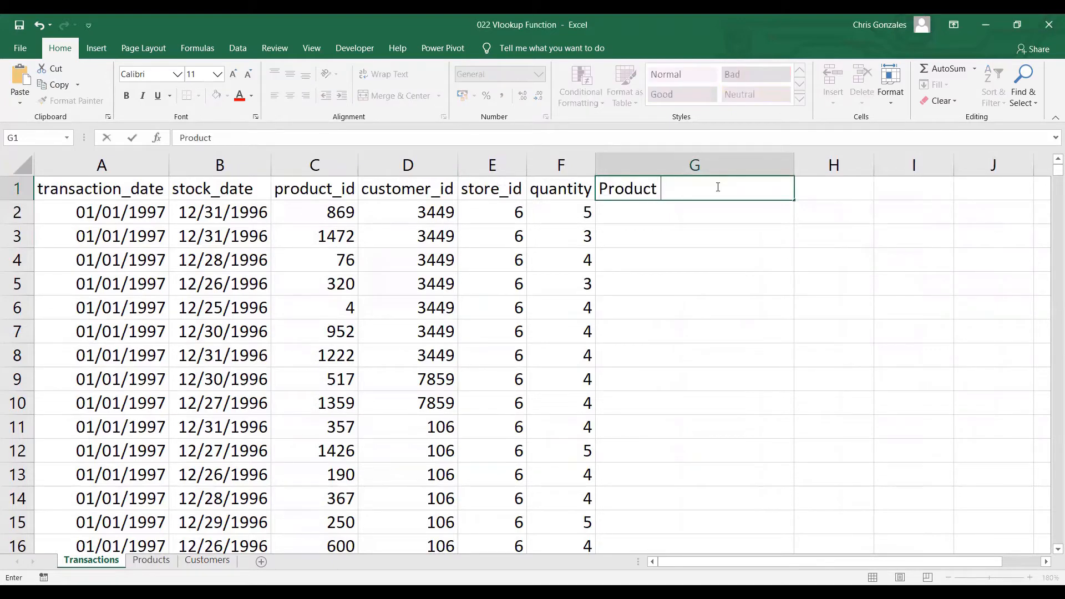
pyautogui.write('Name')
pyautogui.press('Return')
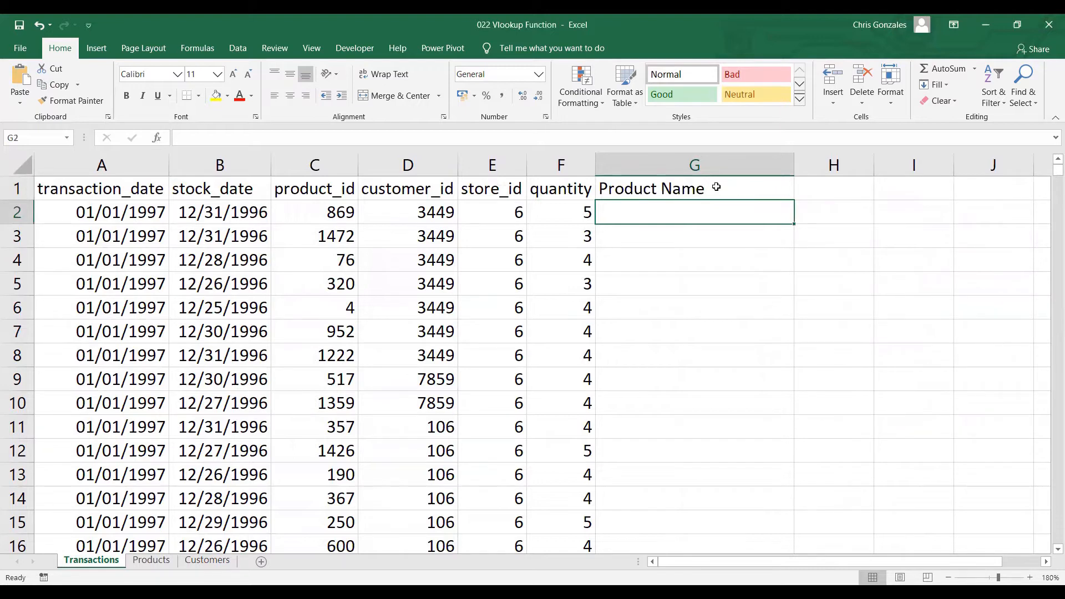
# Step: Enter =VLOOKUP(C2,PRTABLE,3,0) in G2 to look up the product name by product ID with an exact match
pyautogui.write('=')
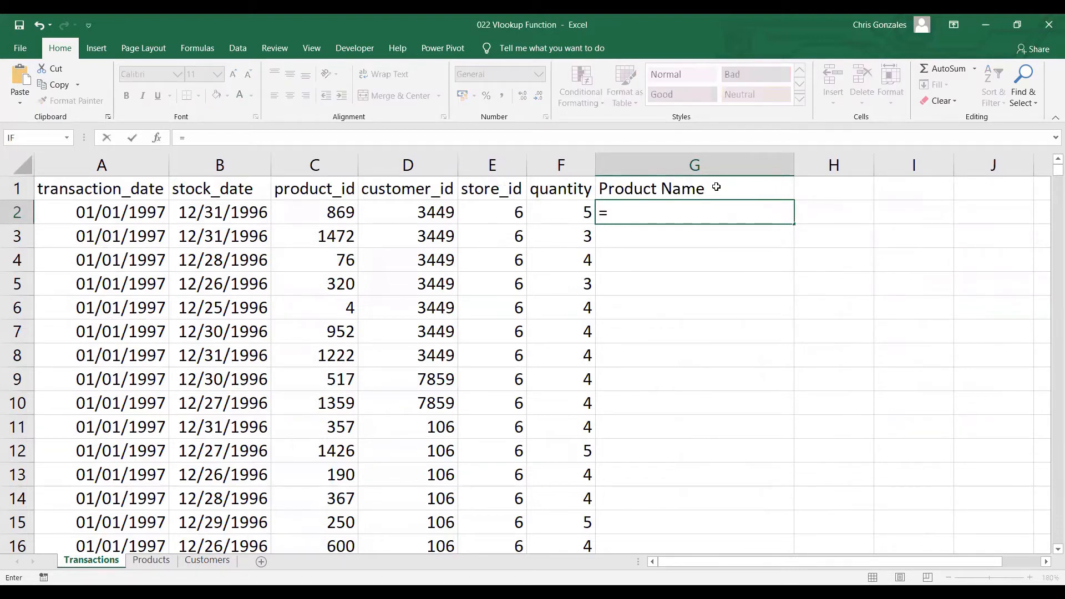
pyautogui.write('VLOOKUP(')
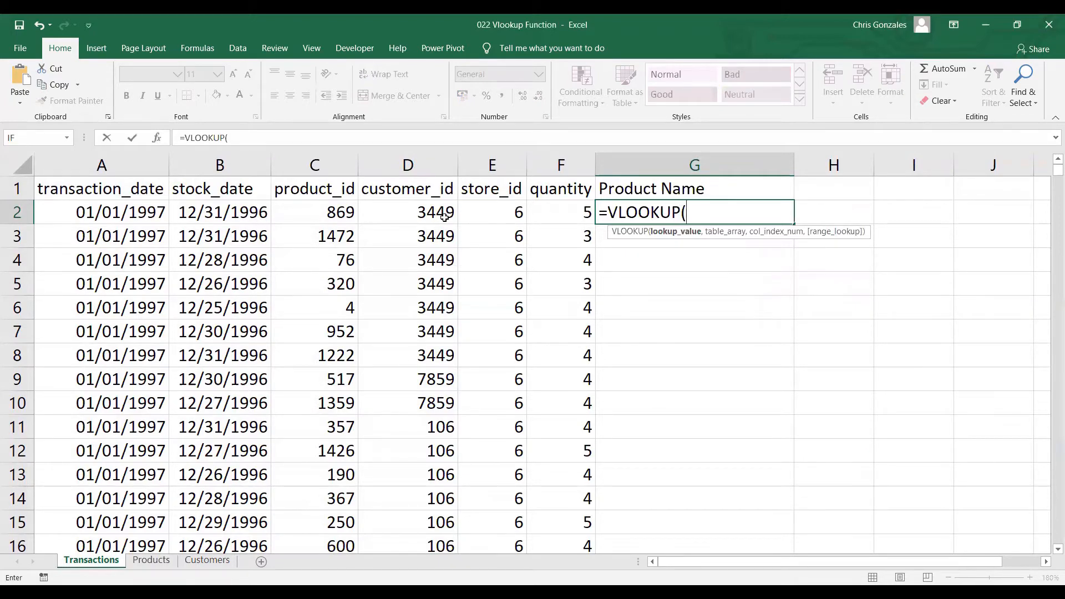
pyautogui.click(329, 214)
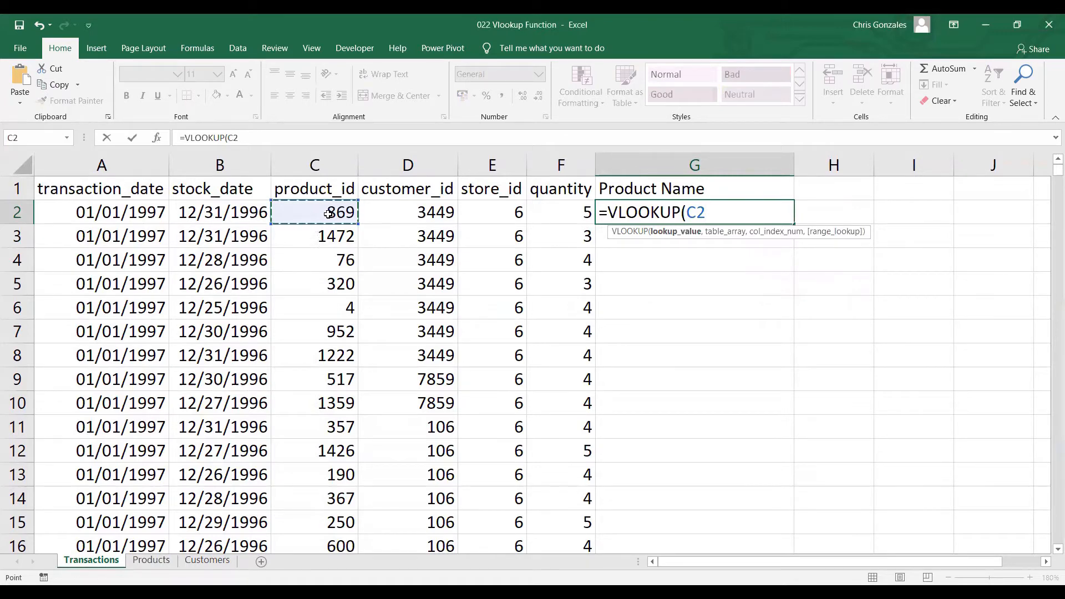
pyautogui.write(',')
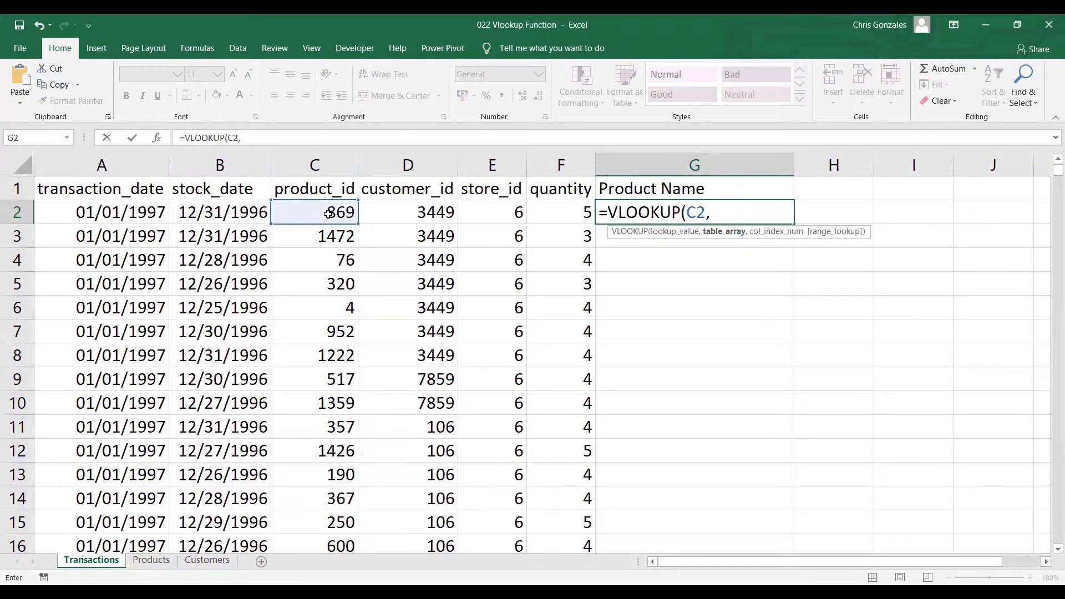
pyautogui.write('PRTABLE')
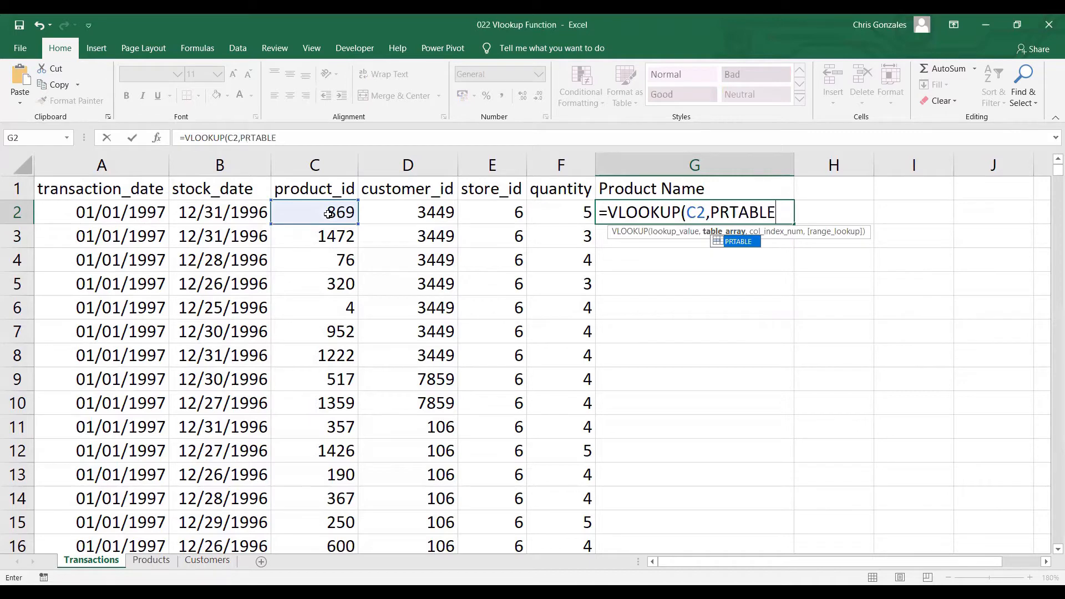
pyautogui.write(',')
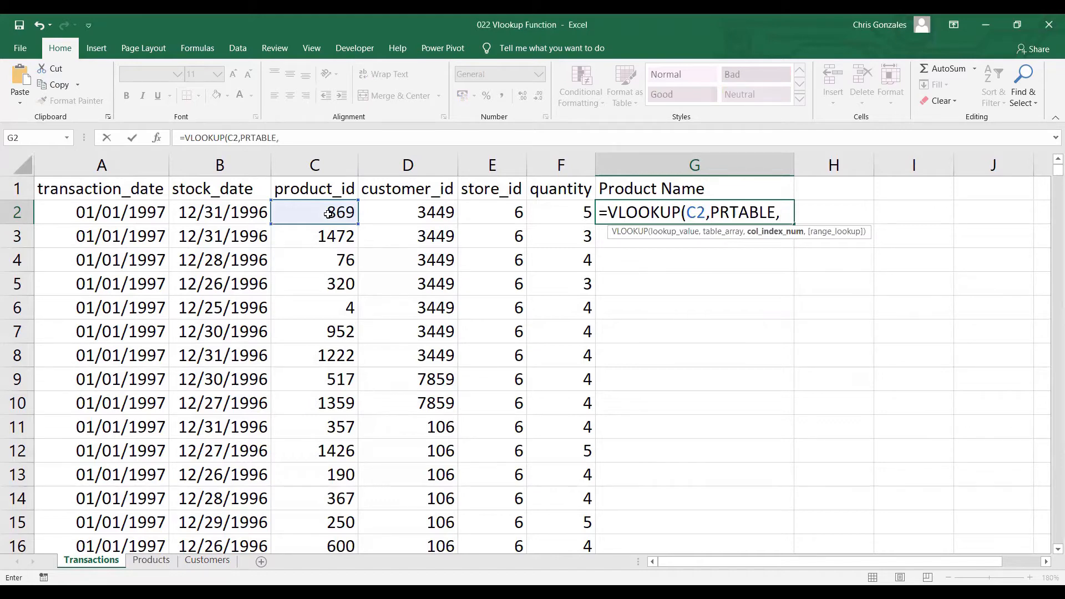
pyautogui.write('3')
pyautogui.write(',')
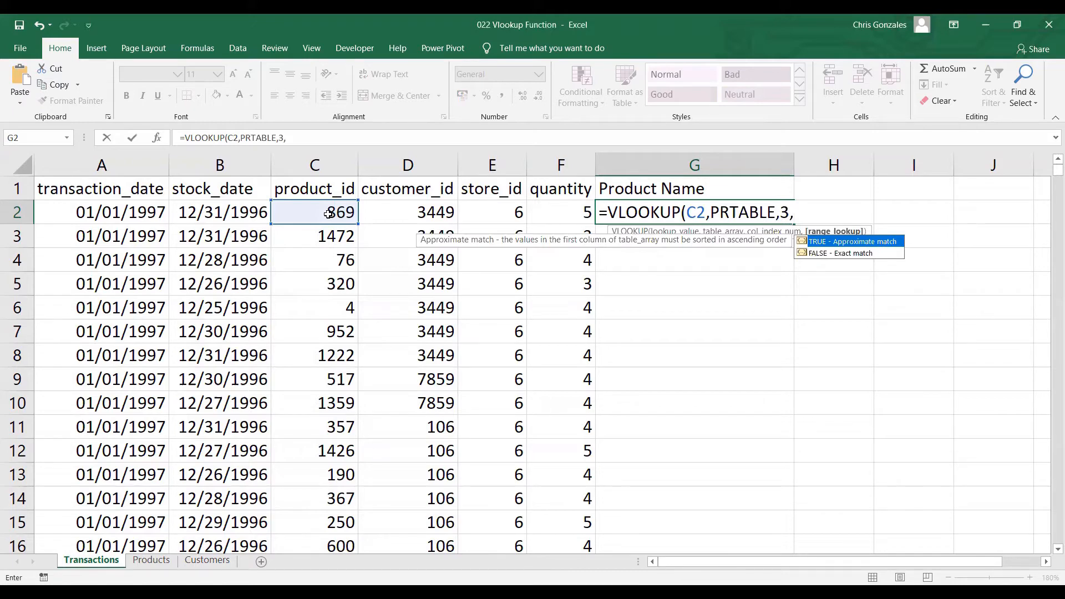
pyautogui.write('0)')
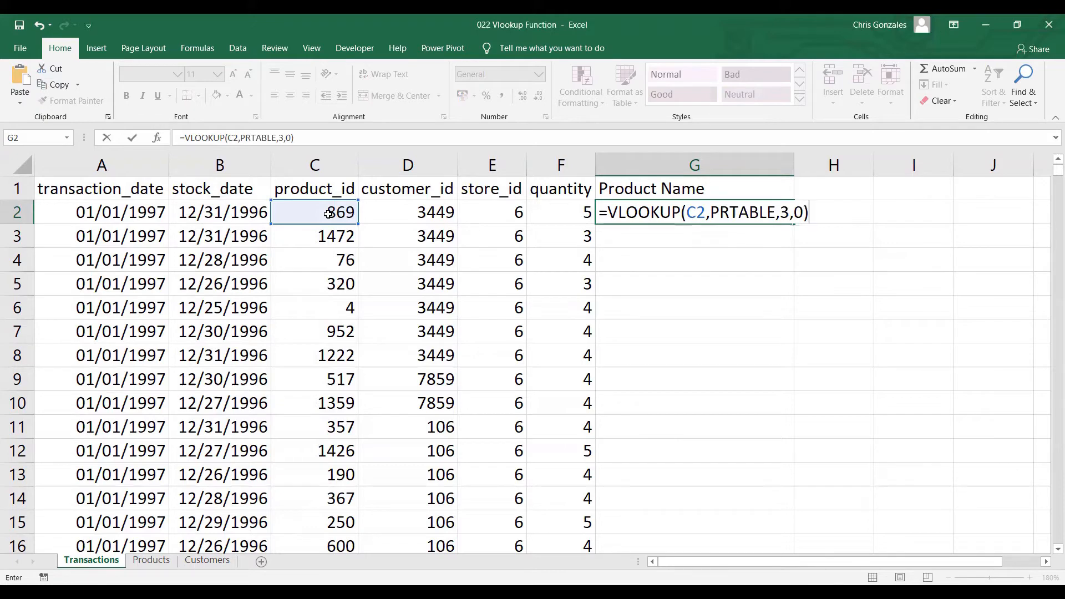
pyautogui.press('Return')
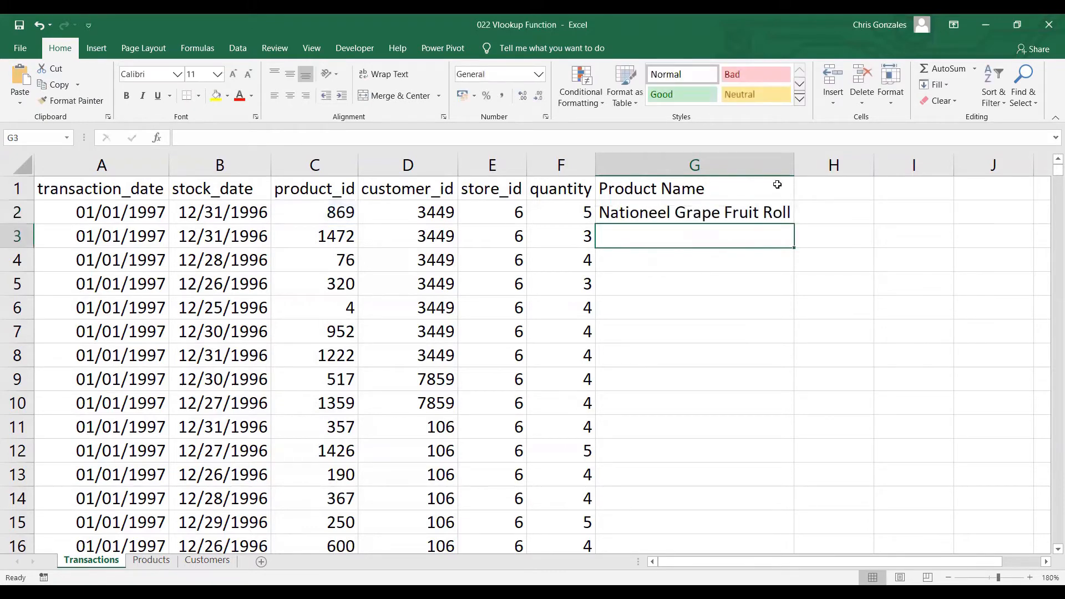
# Step: Fill the G2 lookup formula down the whole Product Name column and fit the column width to its contents
pyautogui.moveTo(795, 162); pyautogui.dragTo(816, 165)
pyautogui.click(790, 212)
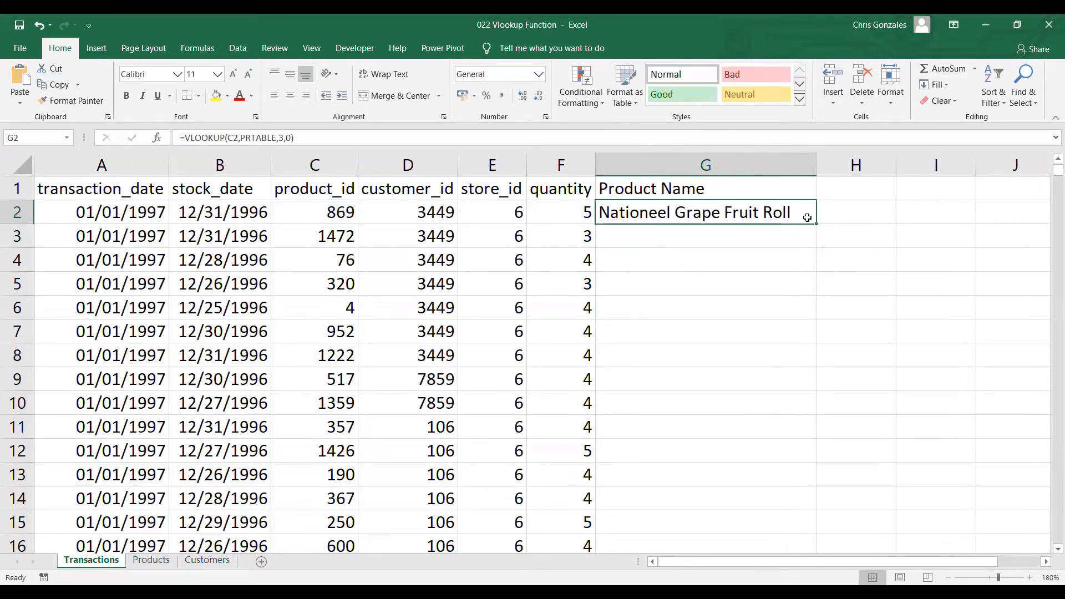
pyautogui.doubleClick(816, 223)
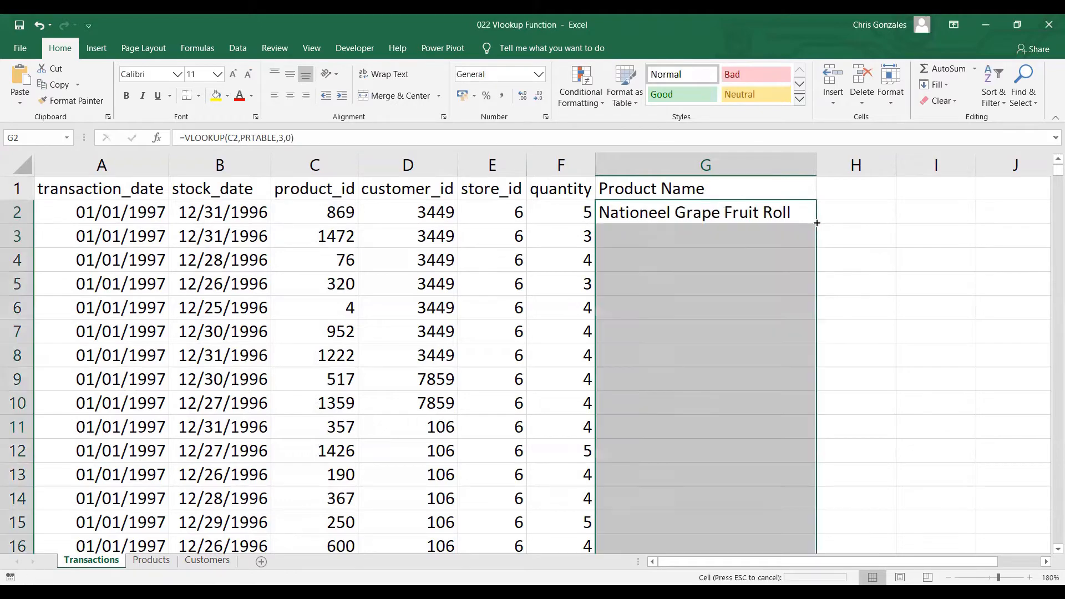
pyautogui.doubleClick(816, 155)
pyautogui.click(796, 209)
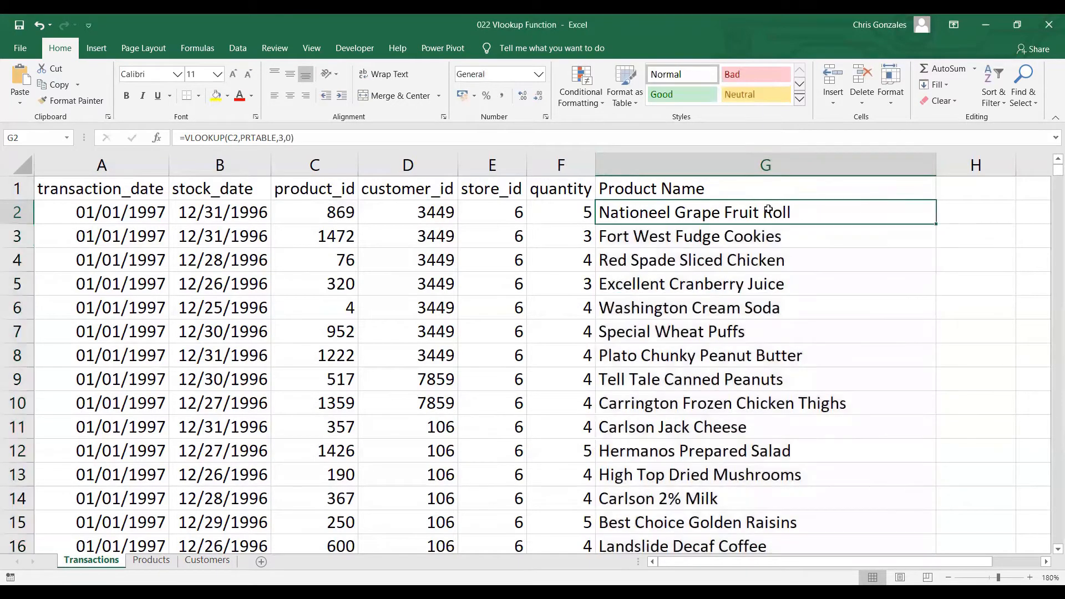
# Step: Check the first transaction's product ID and product name, and add filters to the header row of the Products sheet
pyautogui.click(337, 211)
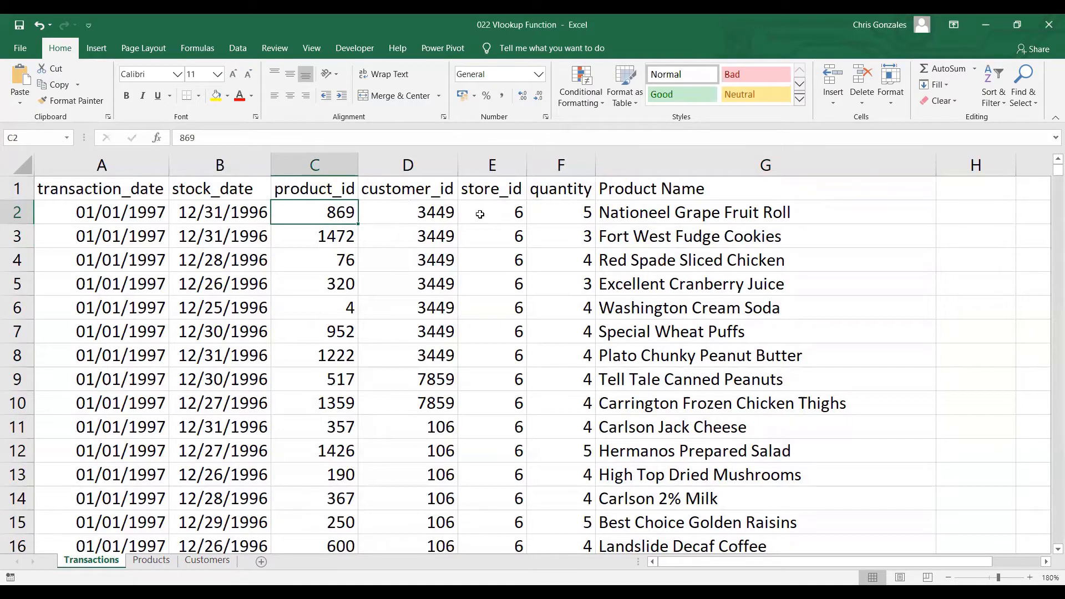
pyautogui.click(657, 212)
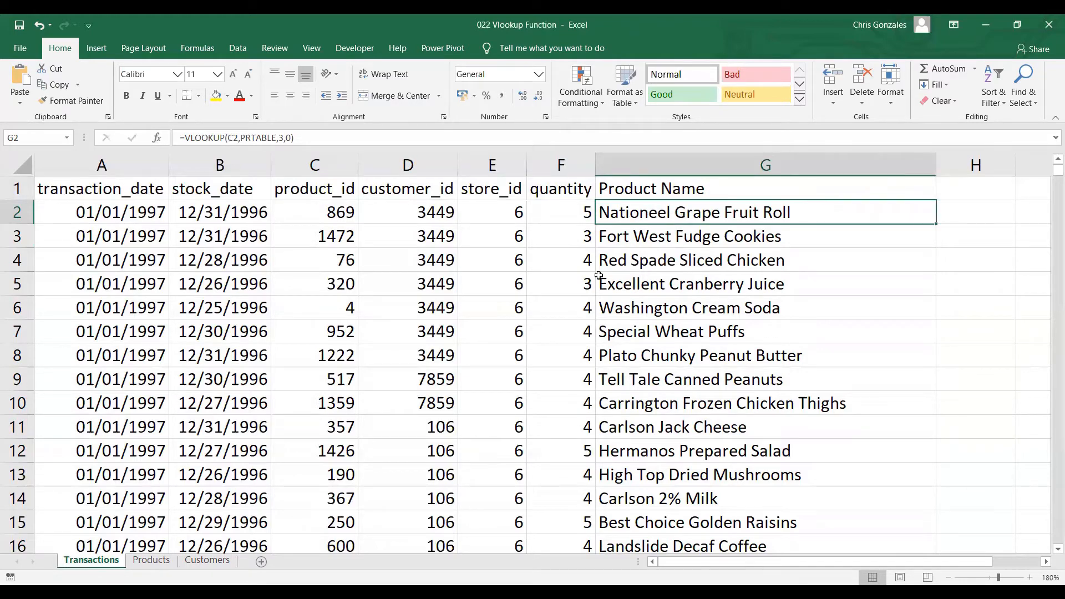
pyautogui.click(151, 560)
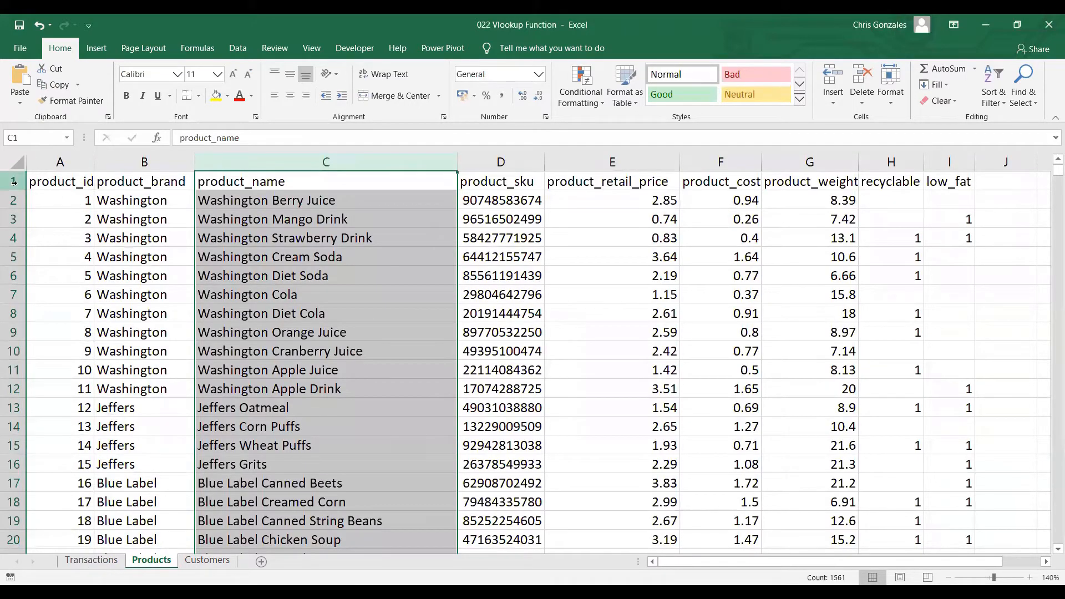
pyautogui.click(33, 183)
pyautogui.click(13, 182)
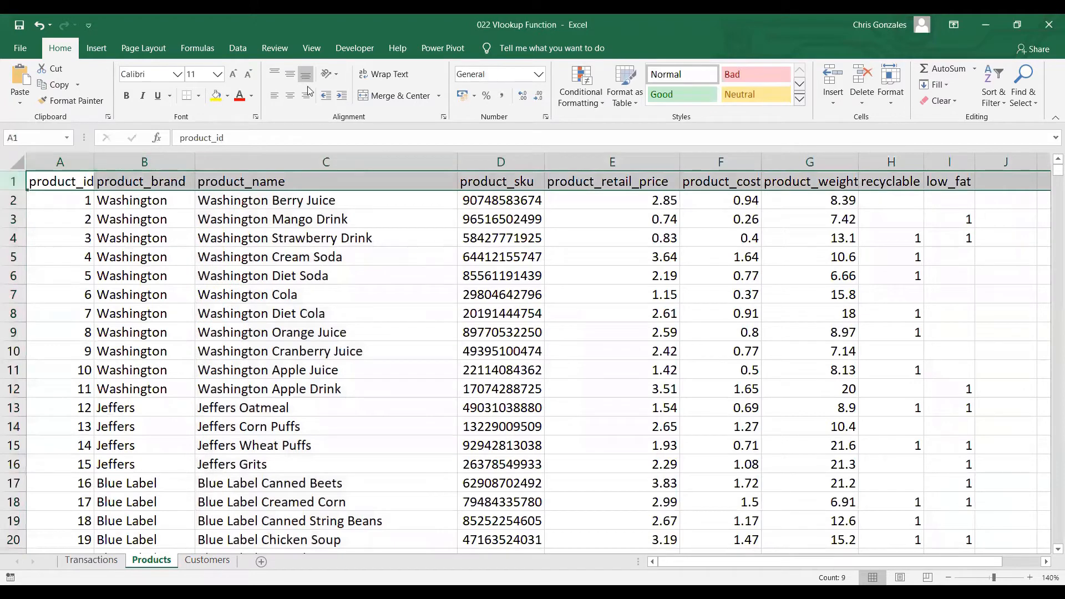
pyautogui.click(237, 47)
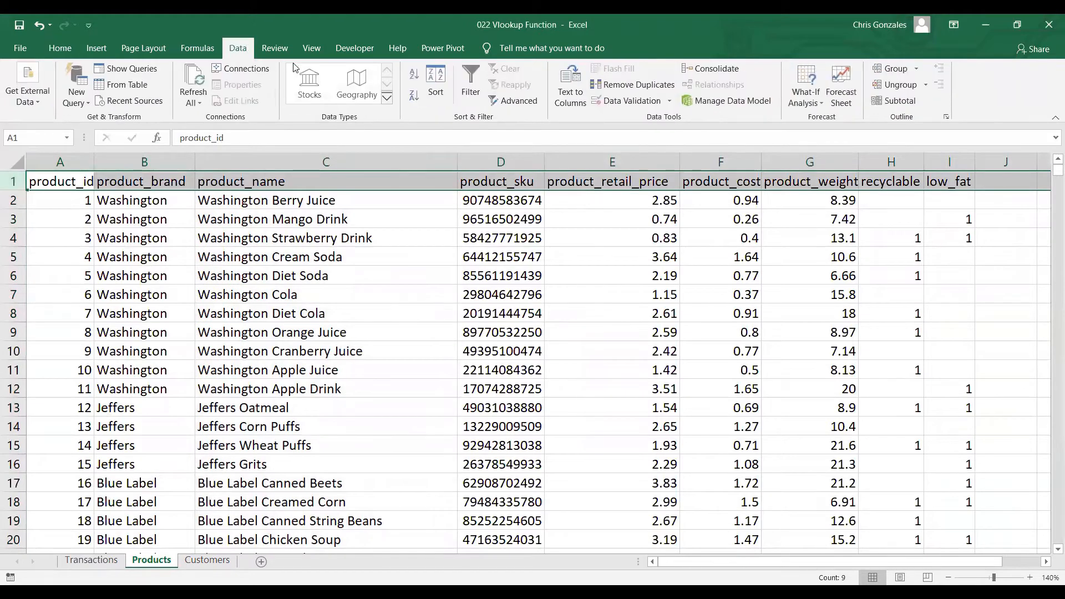
pyautogui.click(472, 95)
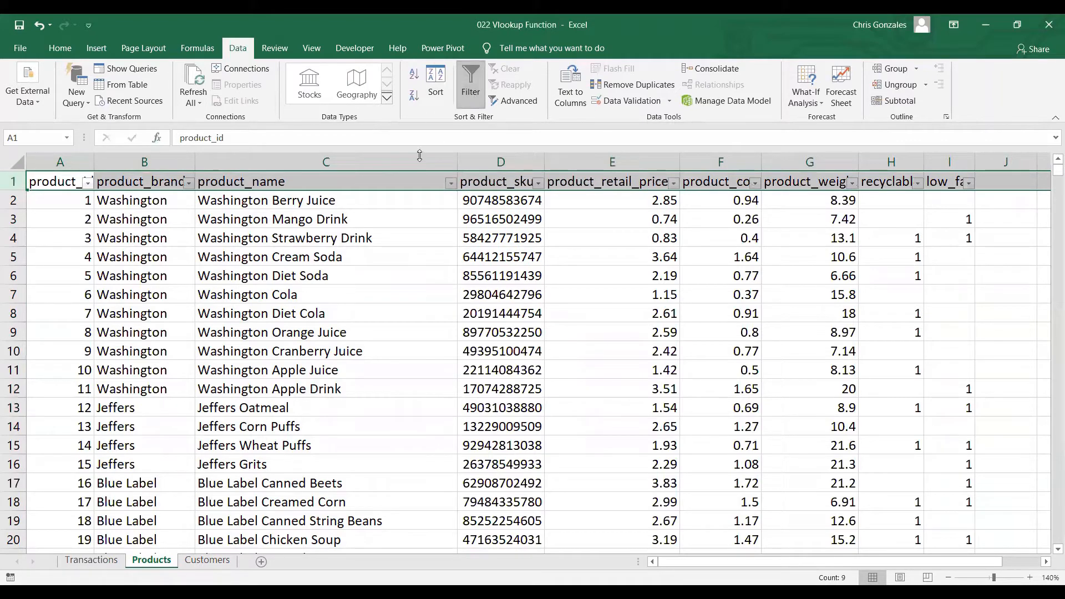
# Step: Filter the product_id column on the Products sheet for 869 to verify its product name
pyautogui.click(87, 183)
pyautogui.click(55, 302)
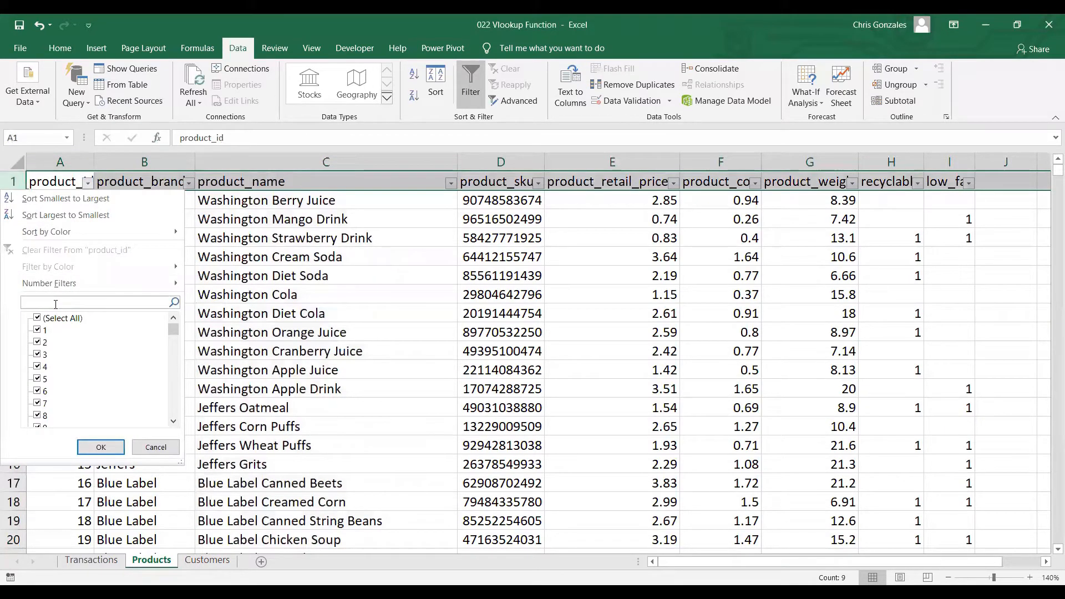
pyautogui.write('869')
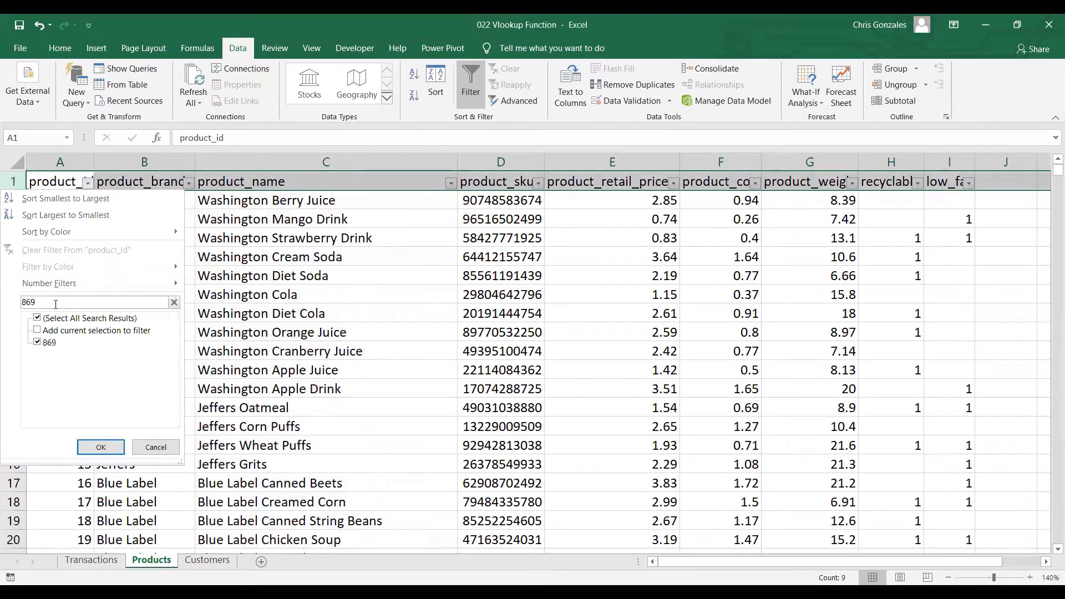
pyautogui.press('Return')
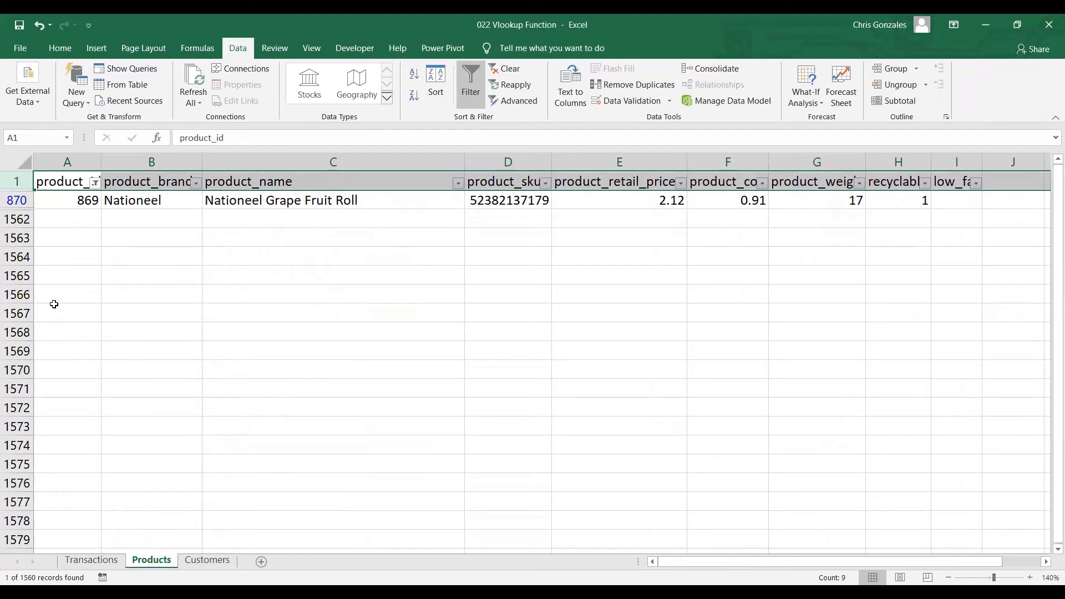
pyautogui.click(95, 183)
# Step: On the Transactions sheet, widen column H and enter the header Customer Name in H1
pyautogui.click(109, 561)
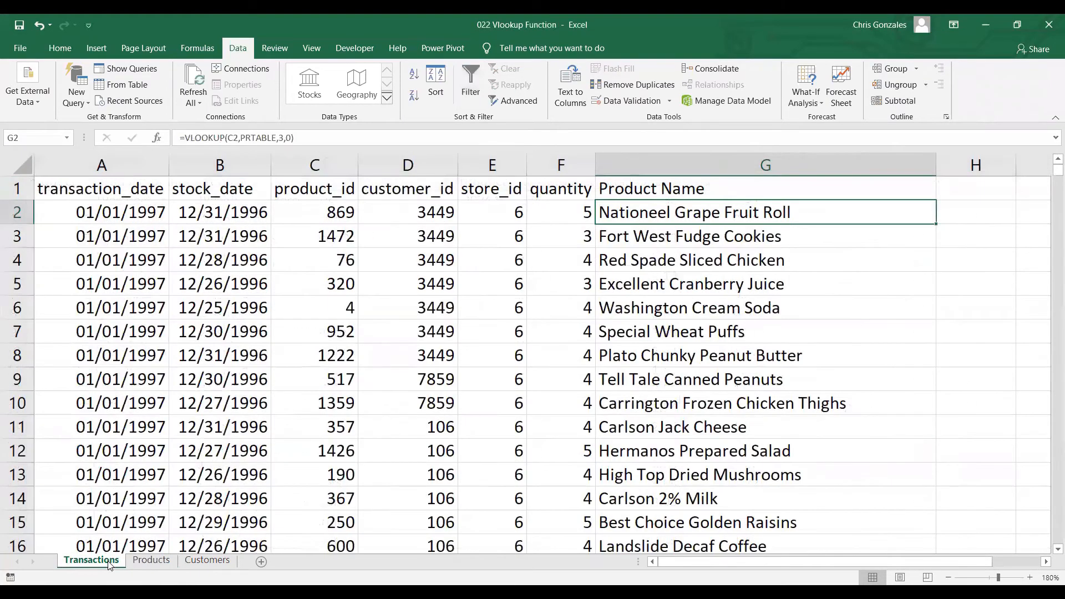
pyautogui.click(665, 195)
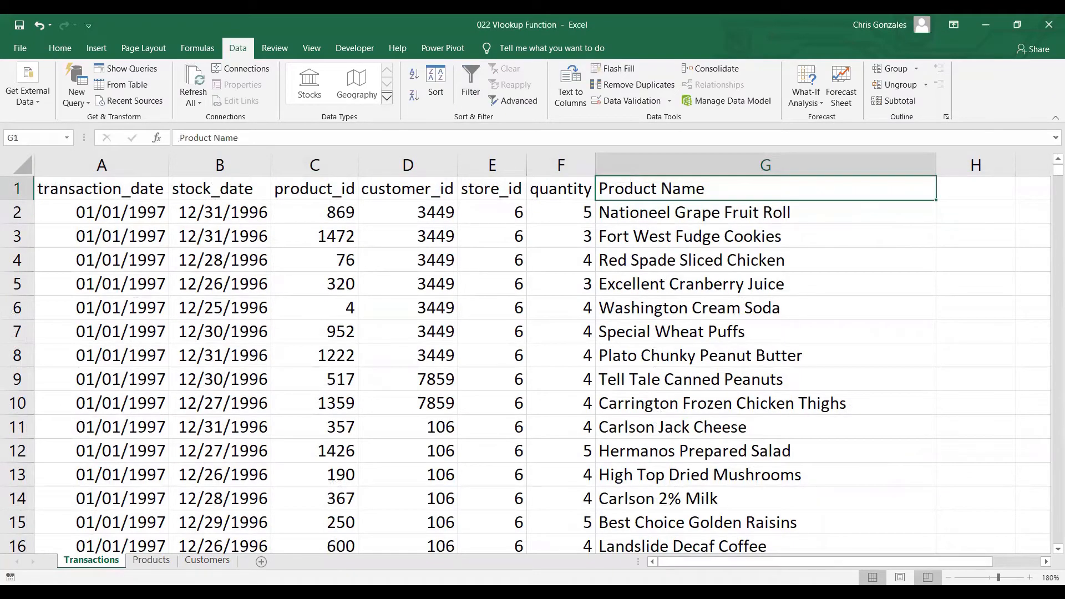
pyautogui.click(948, 577)
pyautogui.click(948, 577)
pyautogui.click(948, 577)
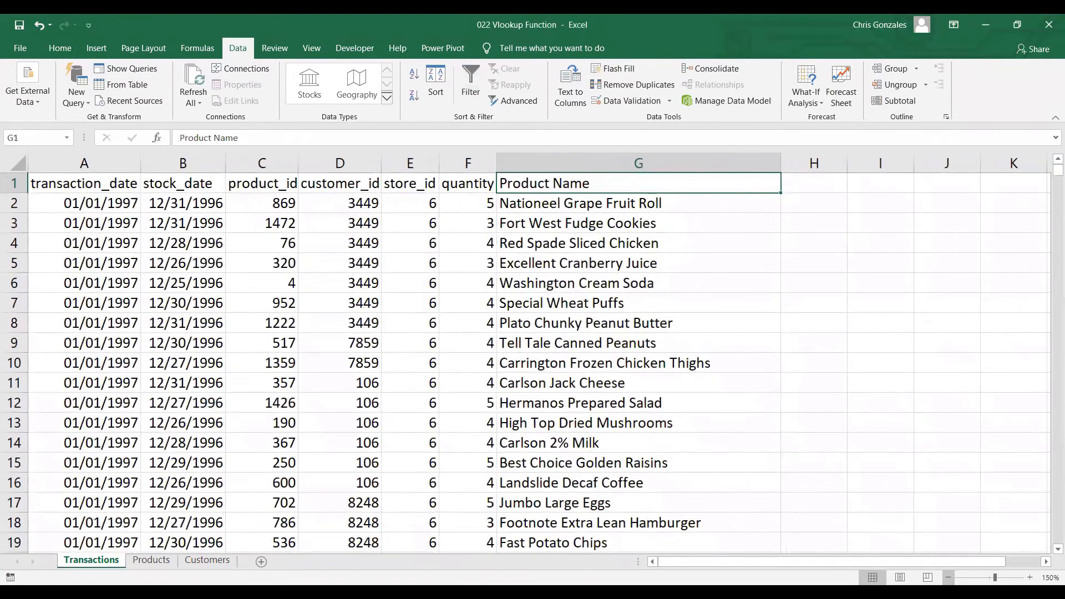
pyautogui.click(1045, 561)
pyautogui.click(1044, 562)
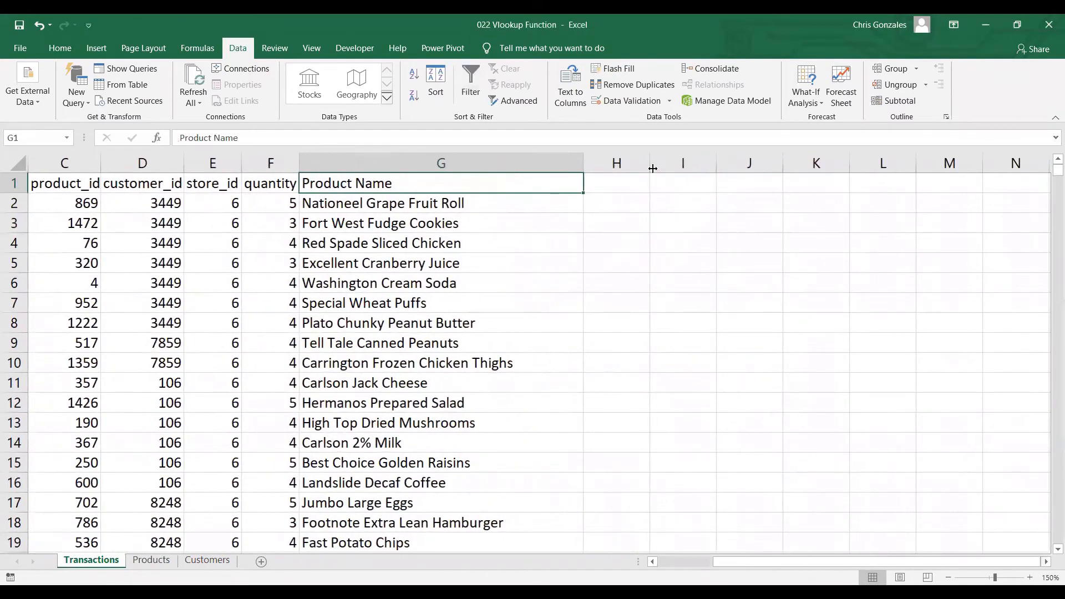
pyautogui.moveTo(652, 168); pyautogui.dragTo(772, 162)
pyautogui.click(694, 181)
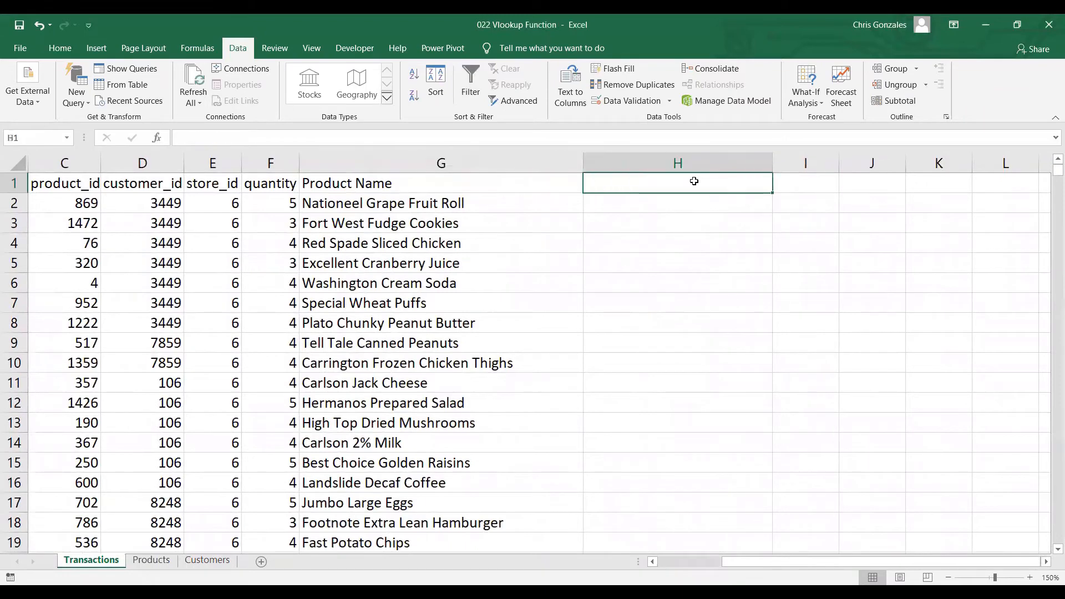
pyautogui.write('Cus')
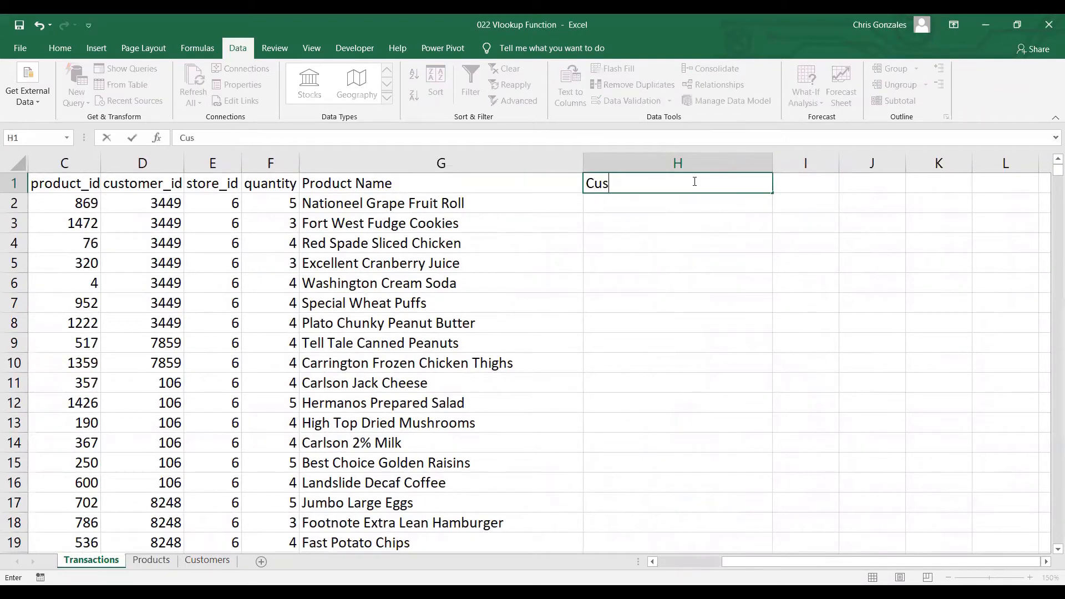
pyautogui.write('tomer Nm')
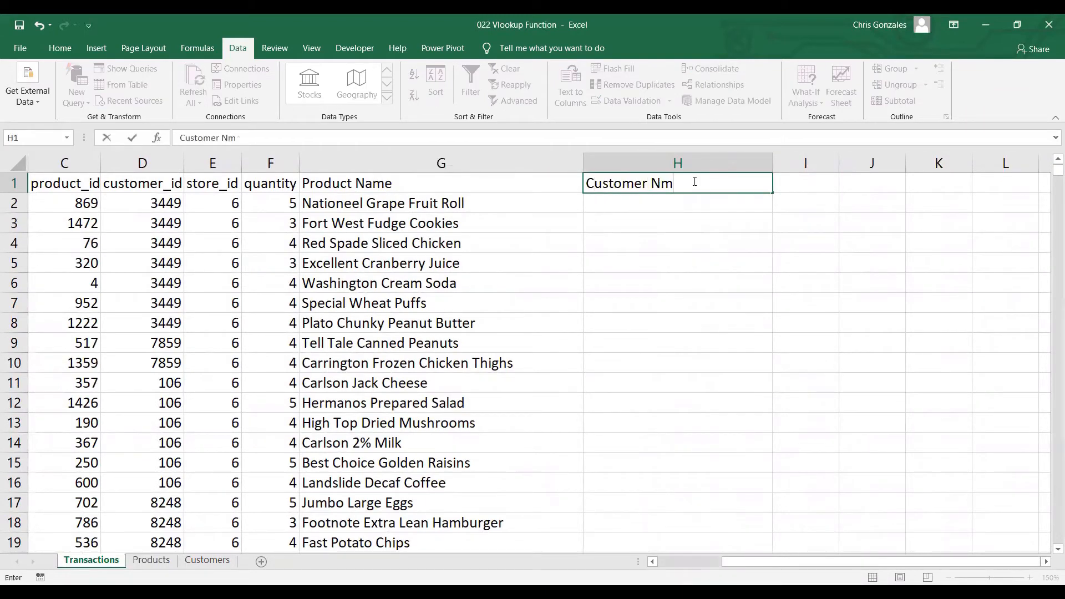
pyautogui.press('BackSpace')
pyautogui.write('ame]')
pyautogui.press('BackSpace')
pyautogui.press('Return')
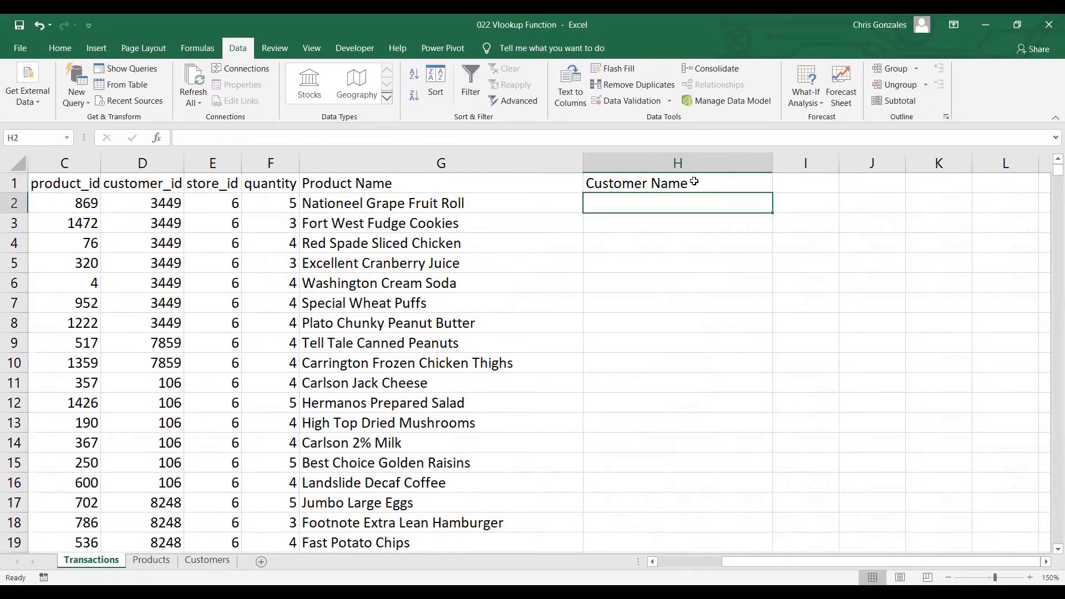
# Step: On the Customers sheet, insert a new column before customer_address and enter the header fullname in E1
pyautogui.click(207, 560)
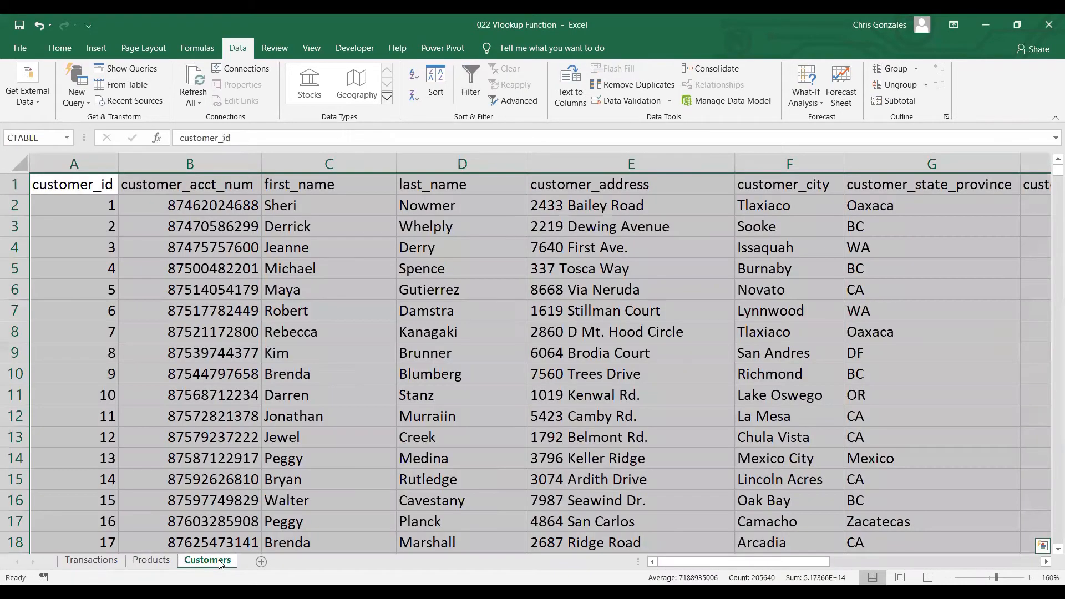
pyautogui.click(324, 187)
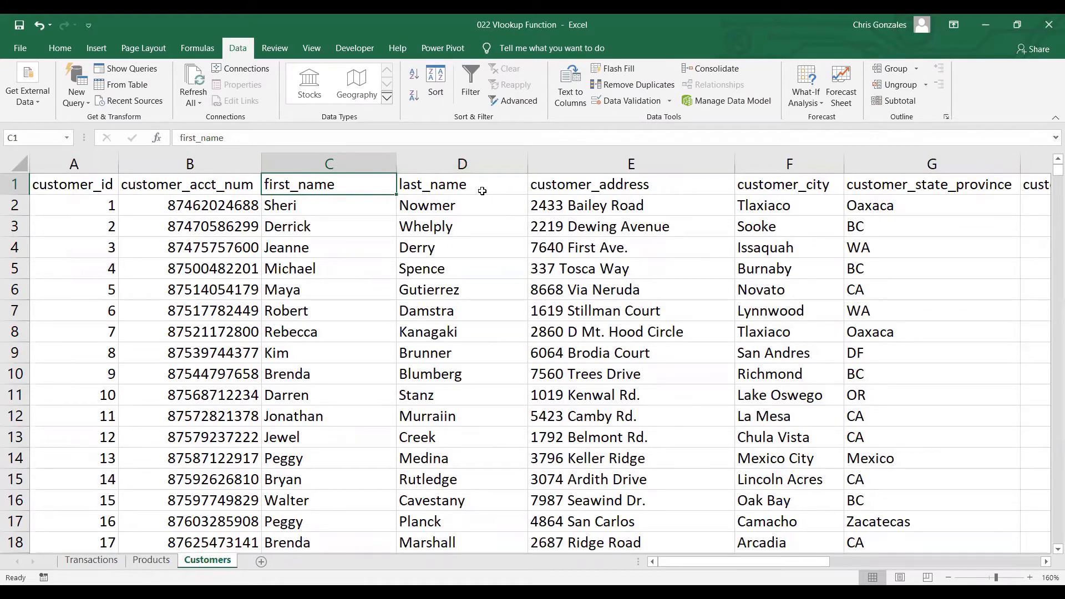
pyautogui.rightClick(549, 161)
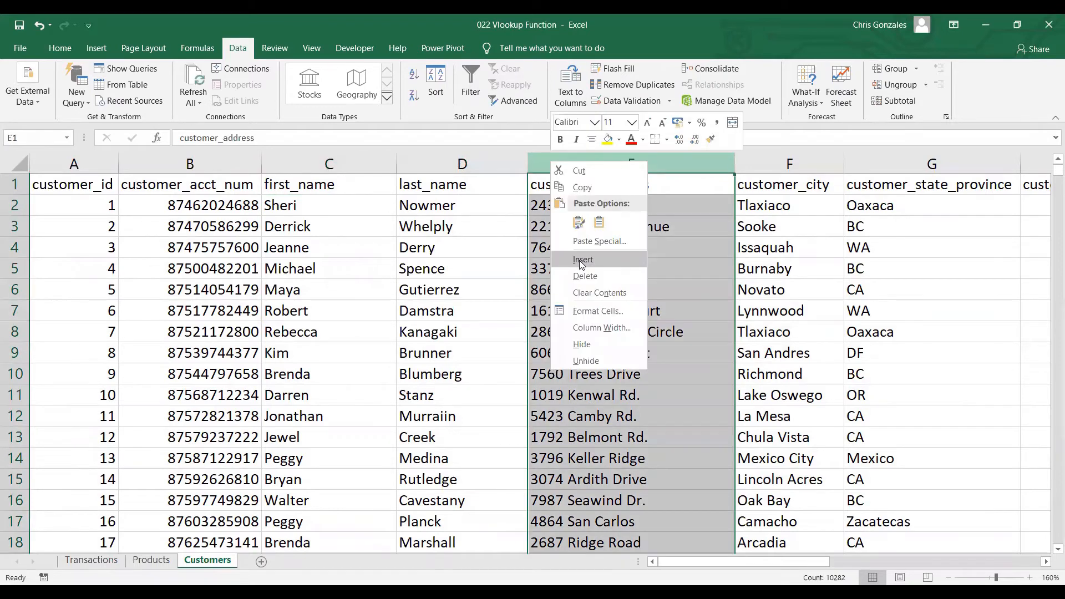
pyautogui.click(581, 261)
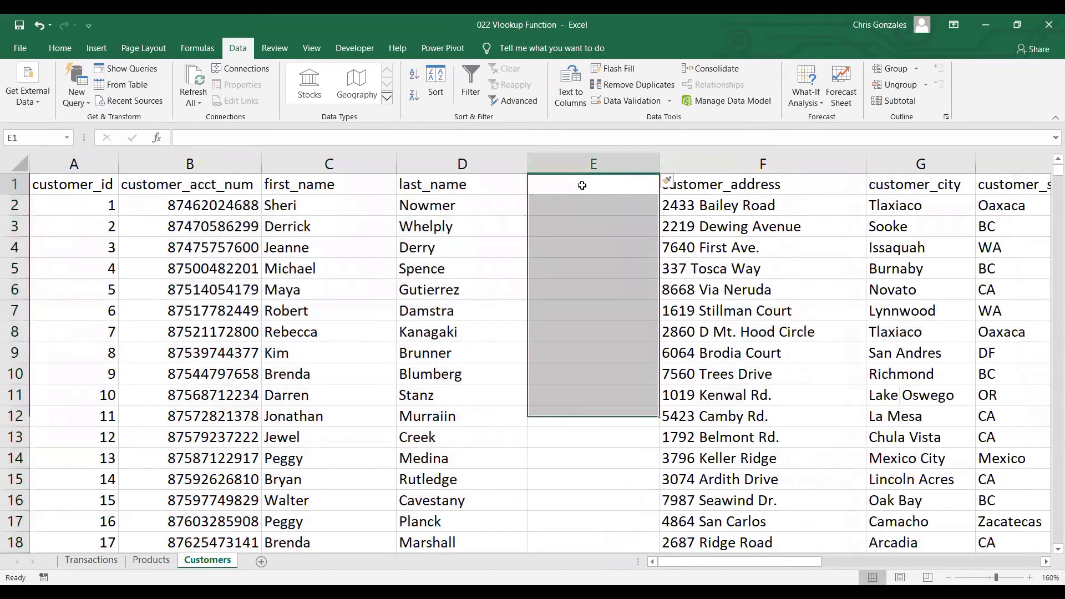
pyautogui.write('fullan')
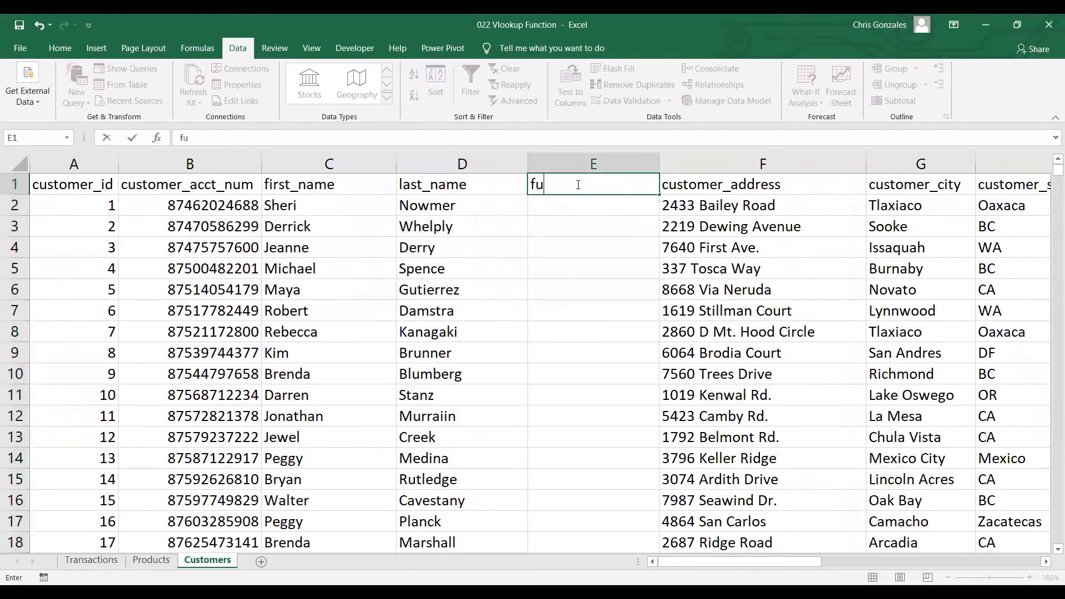
pyautogui.press('BackSpace')
pyautogui.press('BackSpace')
pyautogui.write('name')
pyautogui.press('Return')
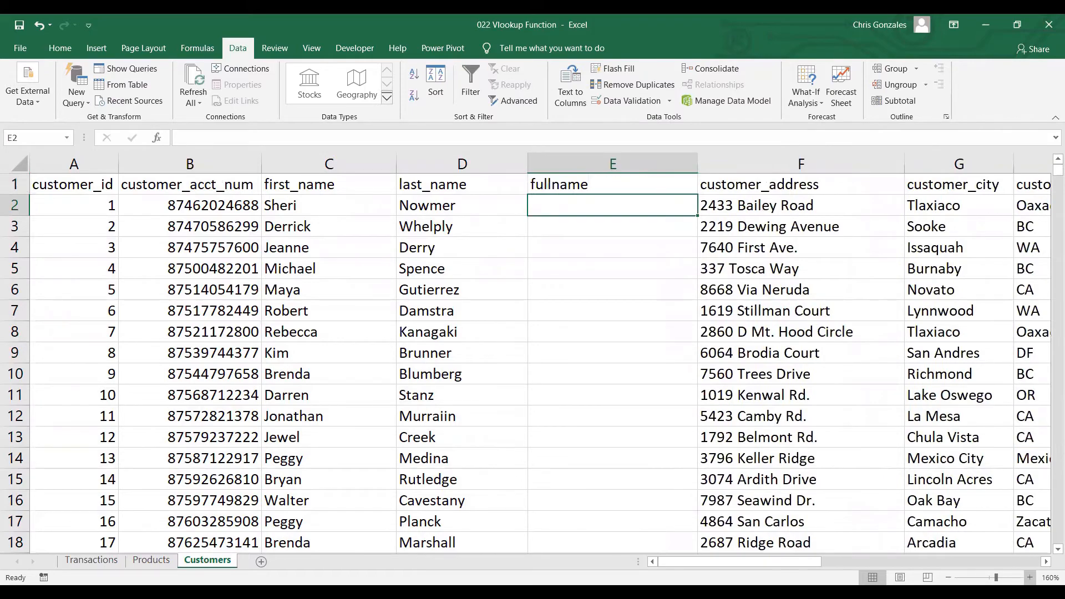
# Step: In E2 of the Customers sheet, enter =C2&" "&D2 to join the first and last names with a space
pyautogui.click(1029, 578)
pyautogui.click(1029, 578)
pyautogui.click(1029, 577)
pyautogui.click(1030, 577)
pyautogui.click(1030, 577)
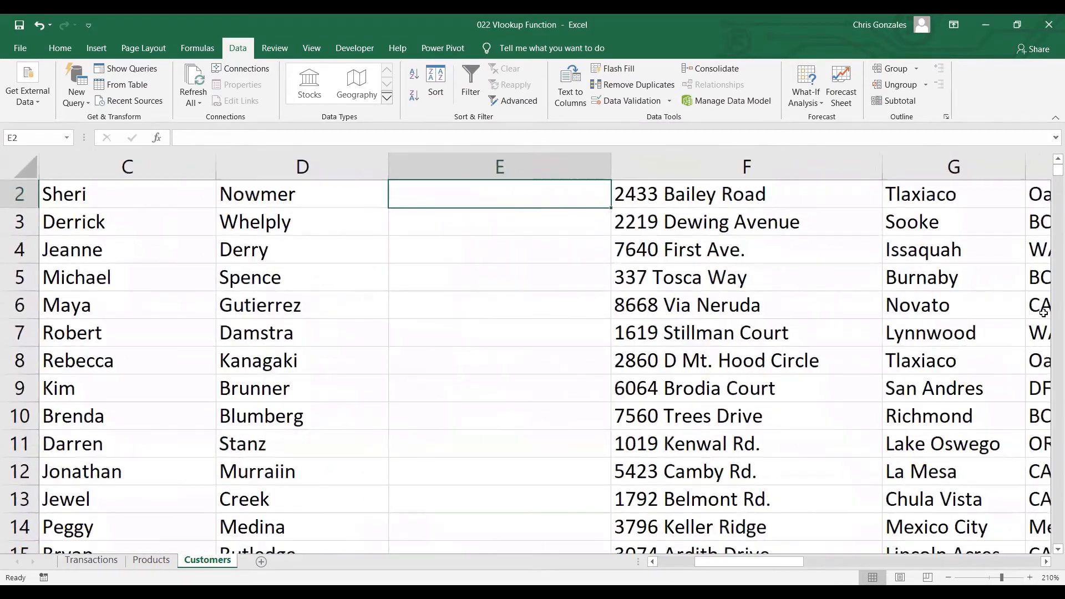
pyautogui.click(1056, 158)
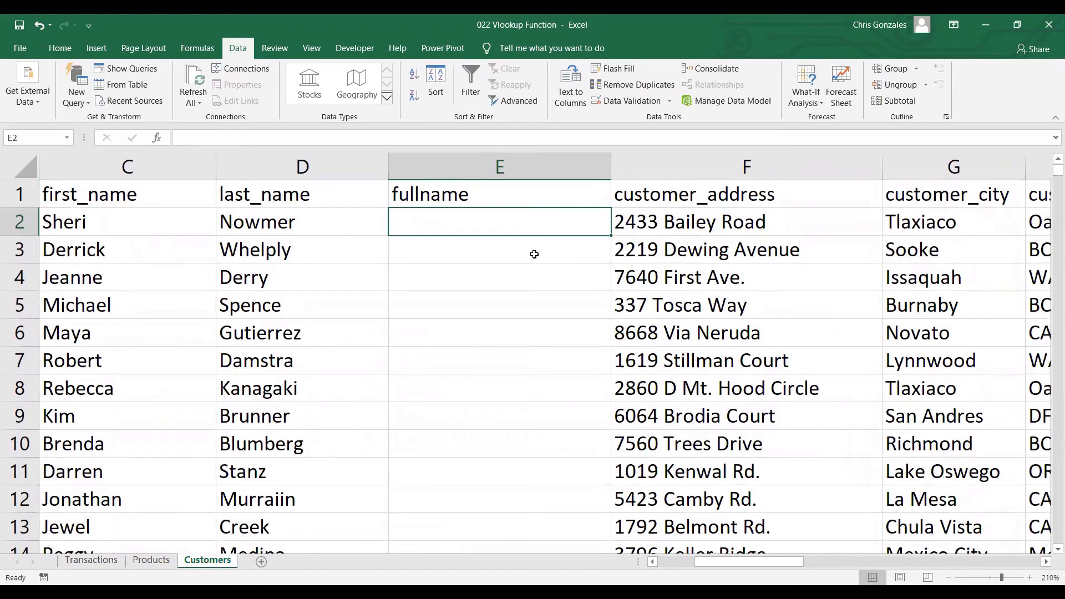
pyautogui.write('=')
pyautogui.press('Left')
pyautogui.press('Left')
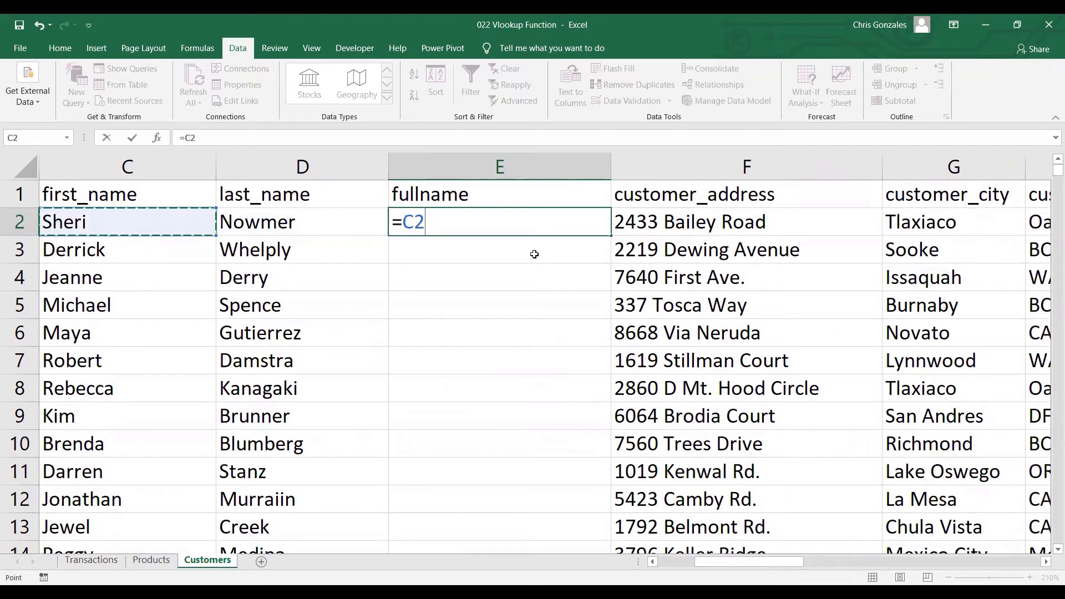
pyautogui.write('&')
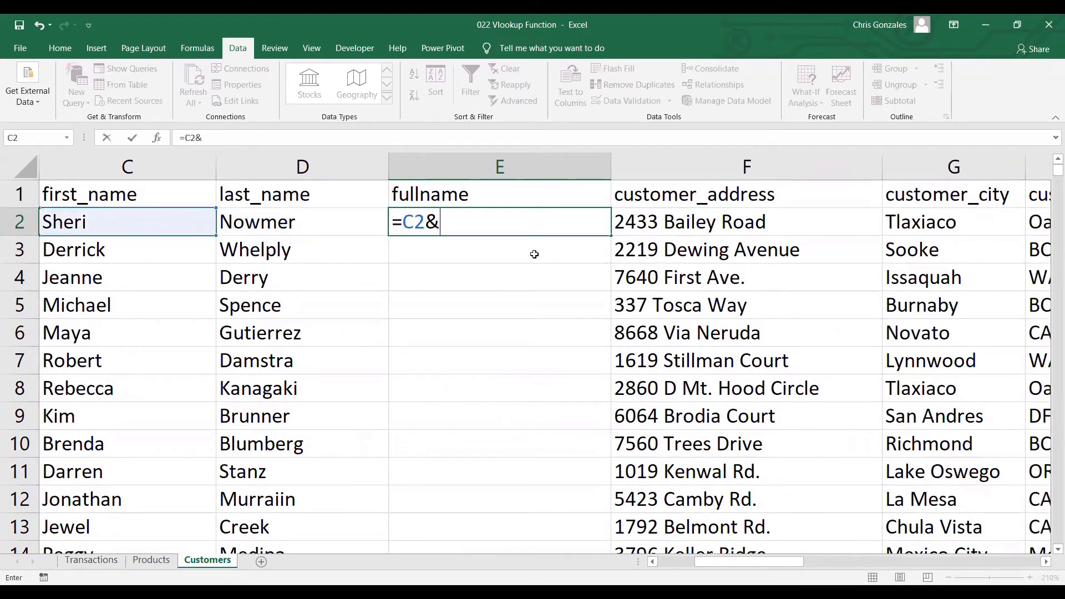
pyautogui.write('" "&')
pyautogui.press('Left')
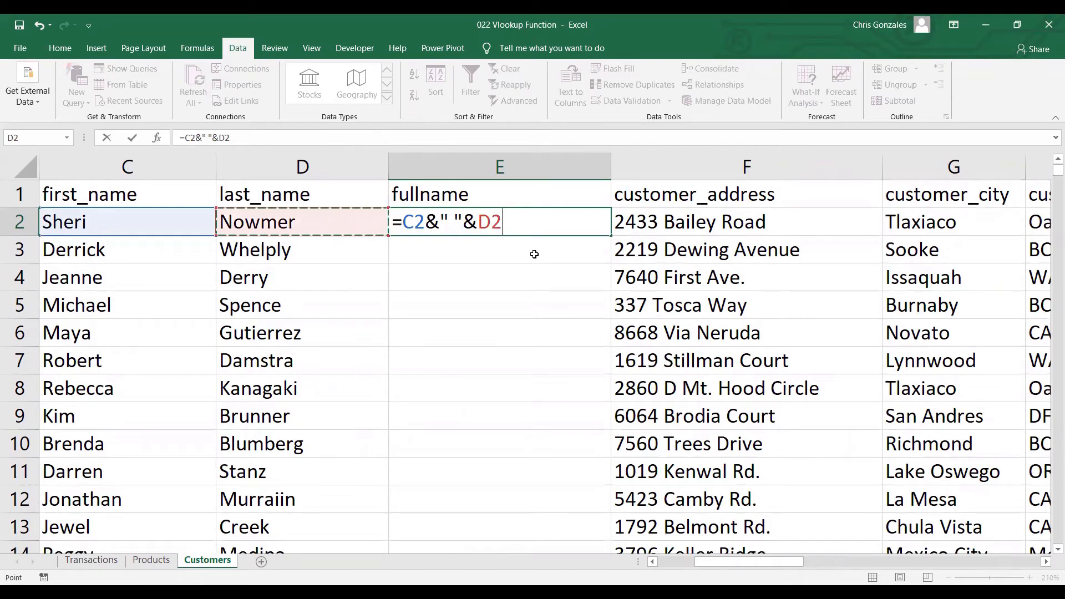
pyautogui.press('Return')
# Step: Fill the E2 formula down the whole fullname column and check that column's position counted from customer_id
pyautogui.click(553, 223)
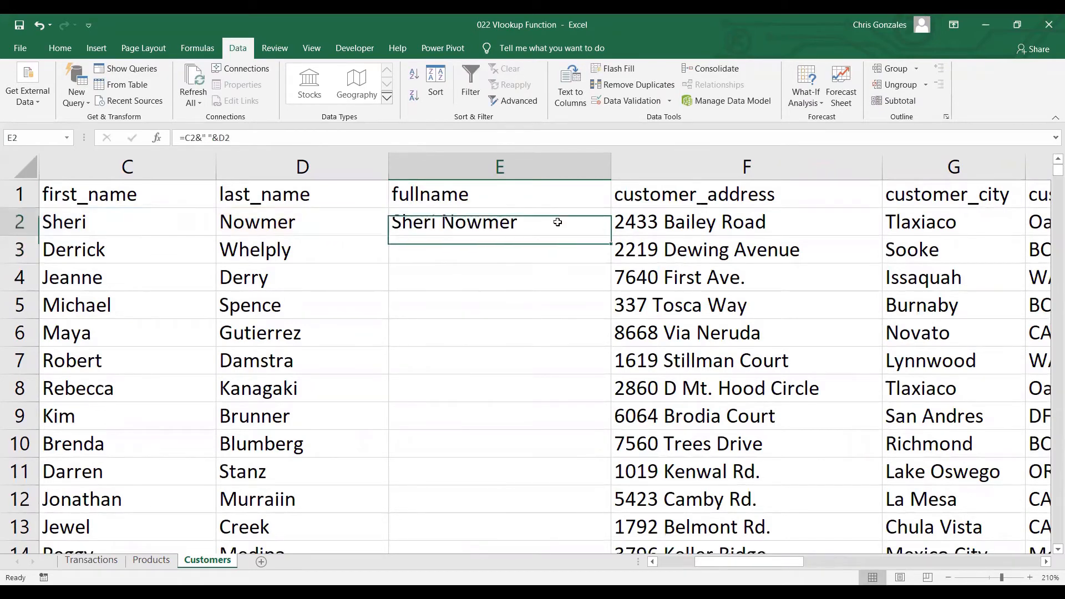
pyautogui.doubleClick(608, 233)
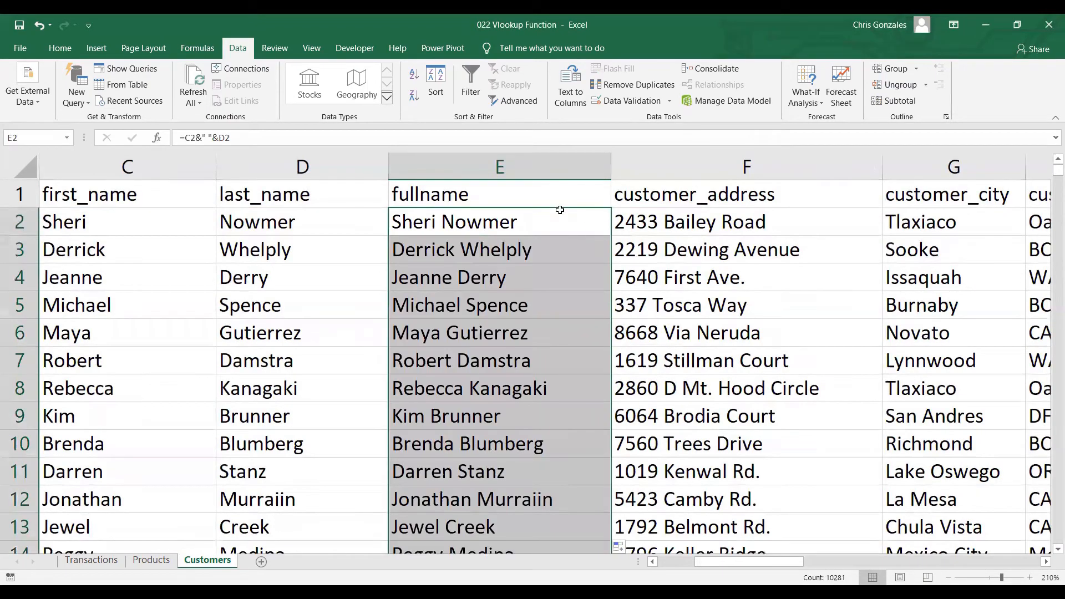
pyautogui.click(949, 577)
pyautogui.click(948, 578)
pyautogui.click(948, 577)
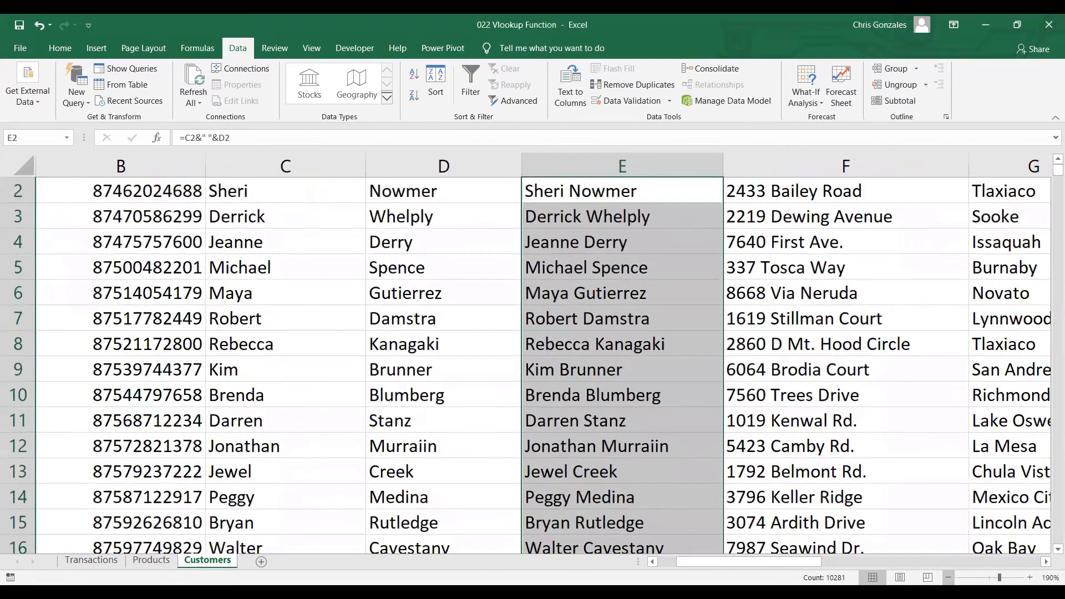
pyautogui.click(949, 577)
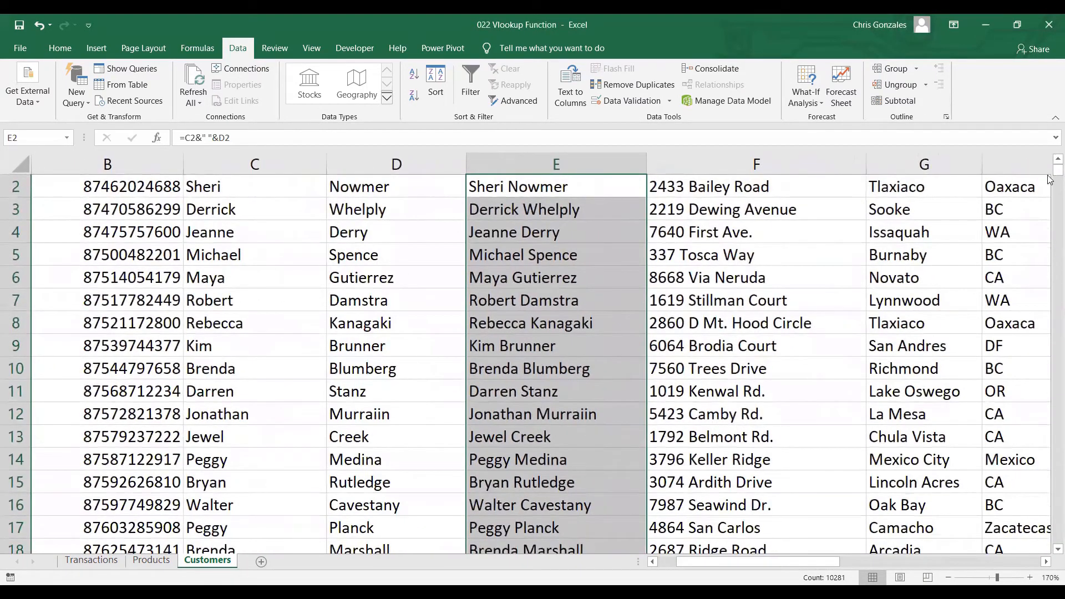
pyautogui.click(1058, 160)
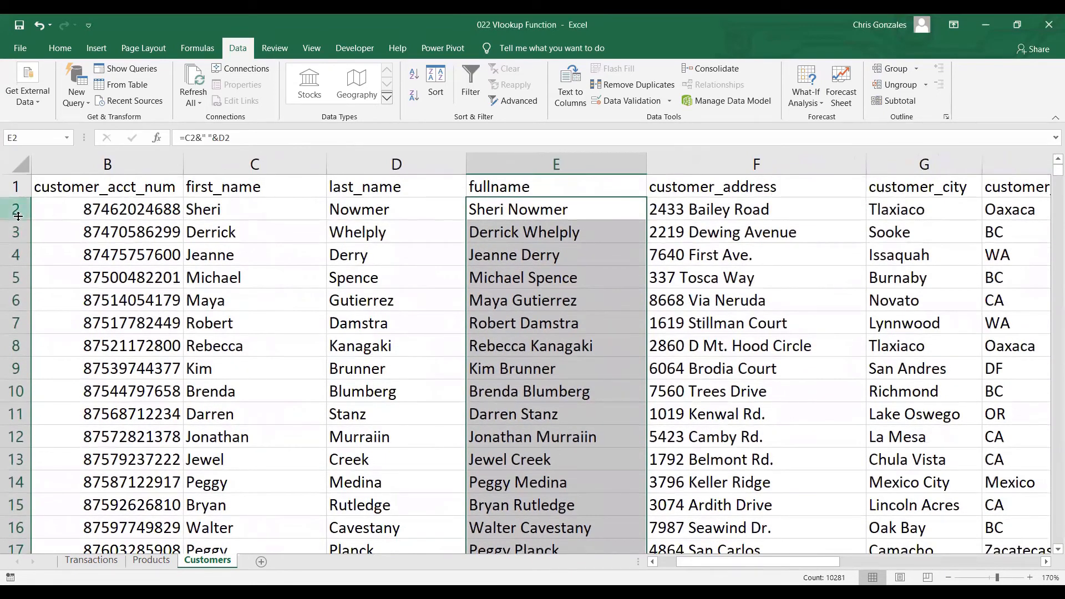
pyautogui.moveTo(701, 561); pyautogui.dragTo(682, 562)
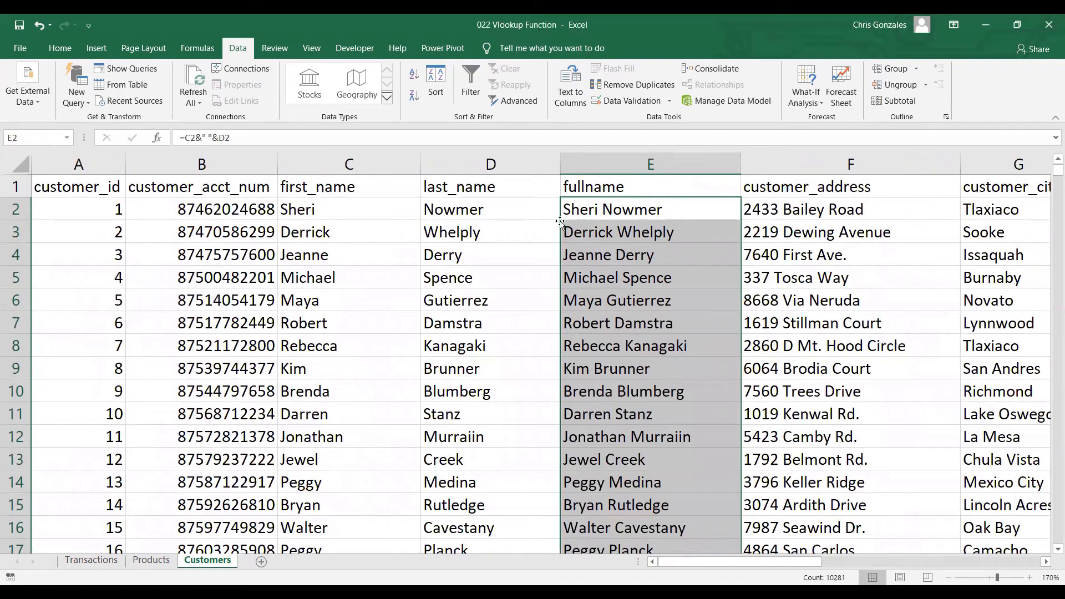
pyautogui.click(589, 191)
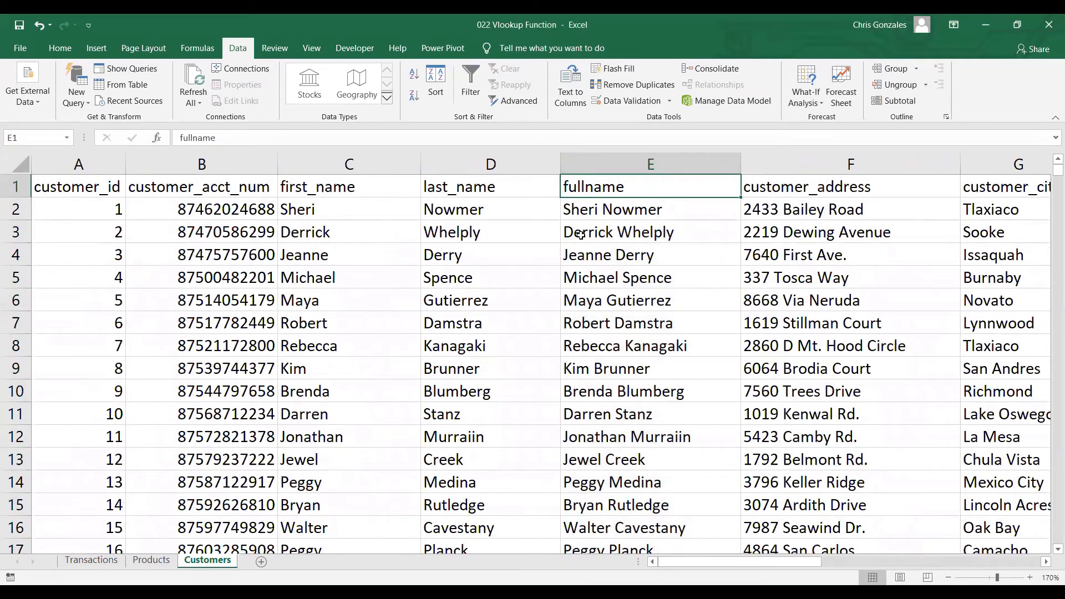
# Step: On the Transactions sheet, start a VLOOKUP formula in H2 with the customer ID in D2 as the lookup value
pyautogui.click(161, 562)
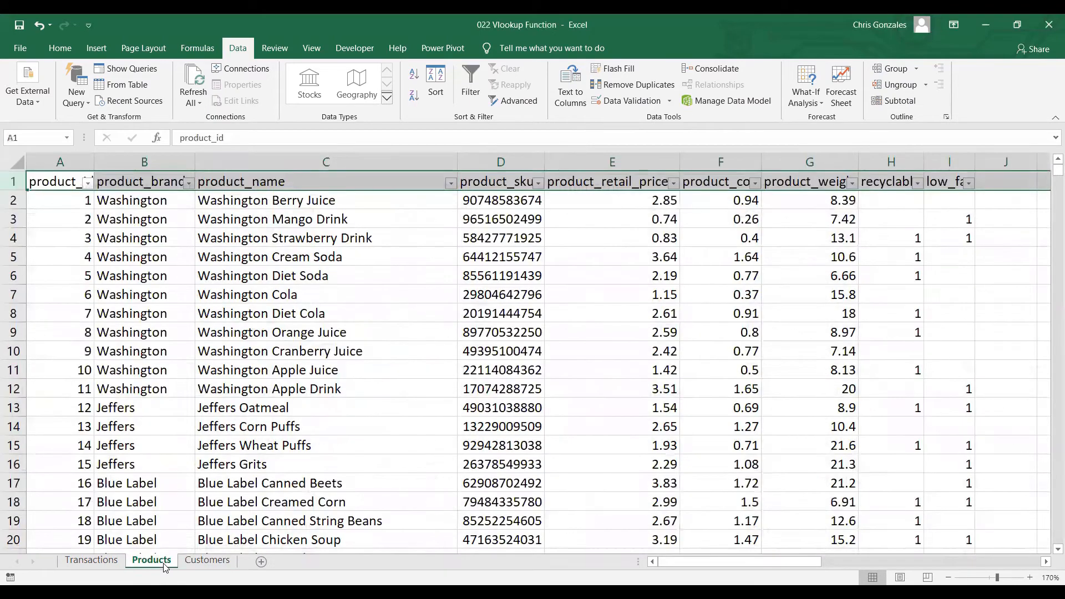
pyautogui.click(92, 560)
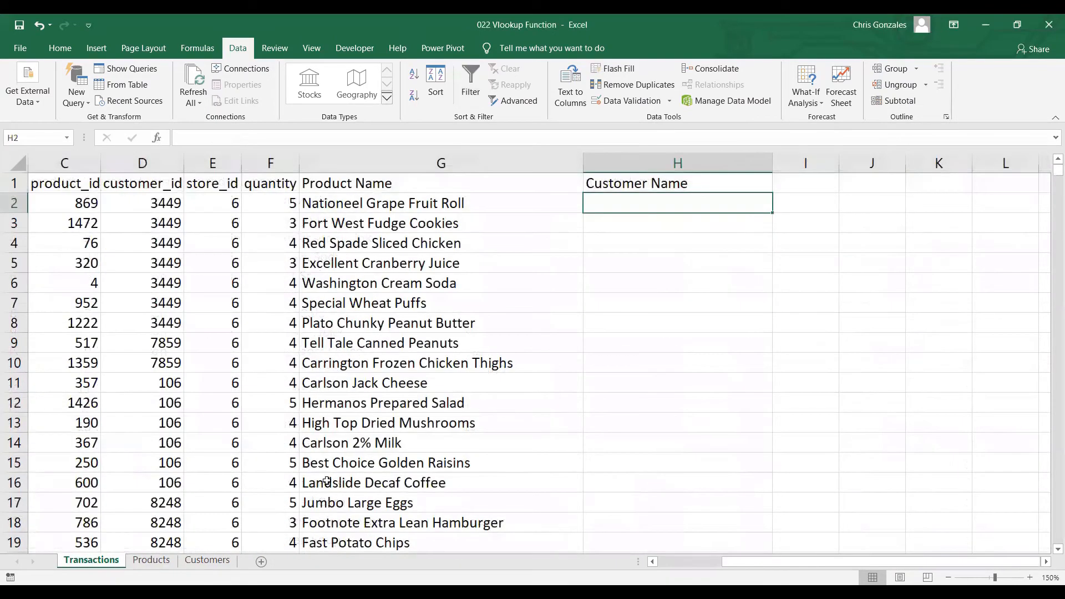
pyautogui.keyDown('ctrl'); pyautogui.scroll(8, 1020, 564); pyautogui.keyUp('ctrl')
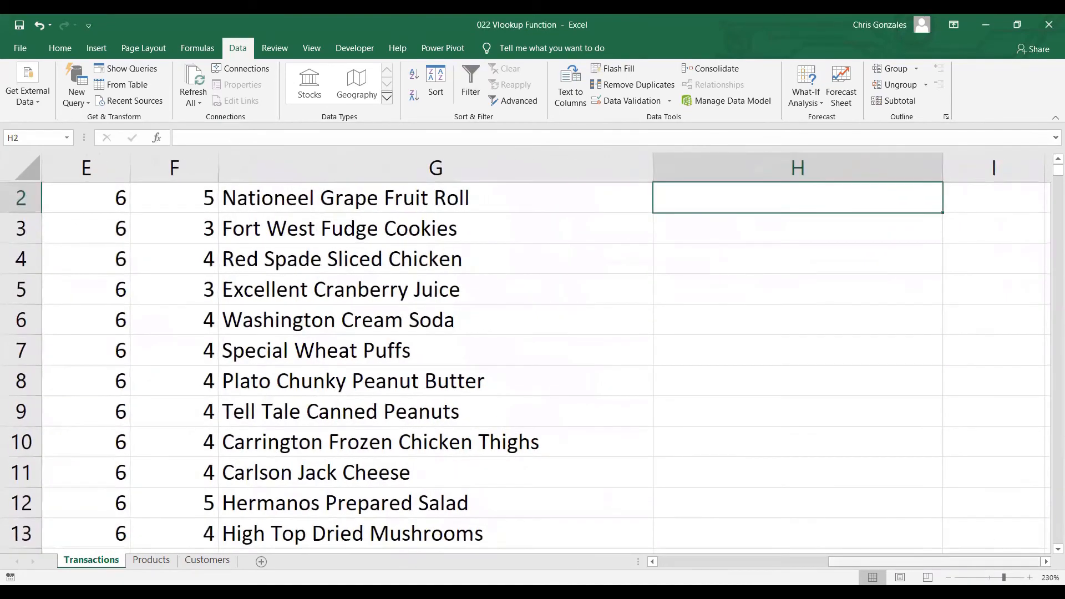
pyautogui.click(947, 577)
pyautogui.click(948, 577)
pyautogui.click(948, 577)
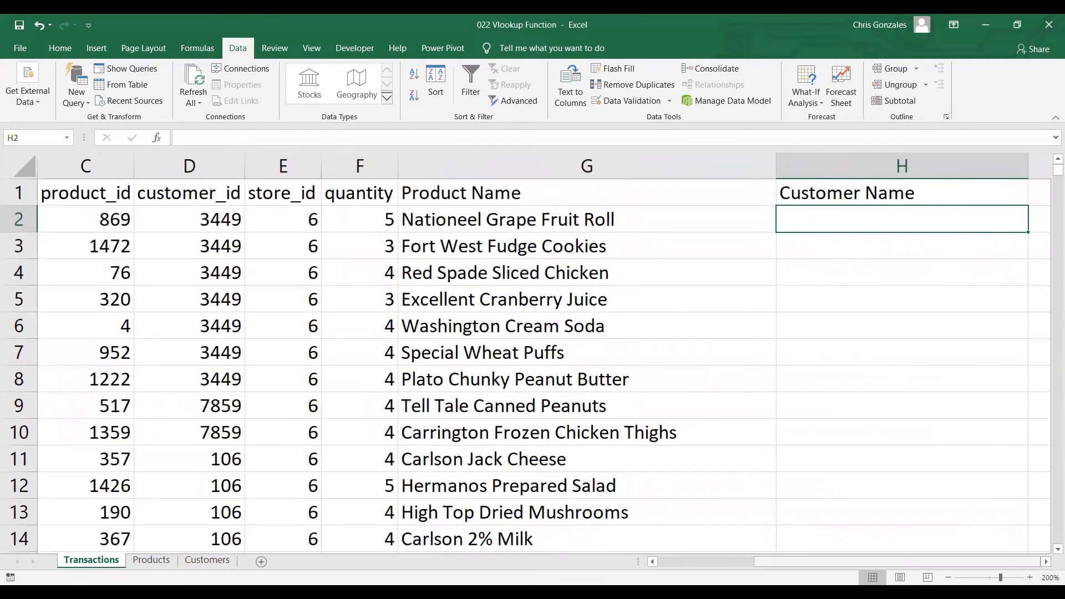
pyautogui.click(1045, 562)
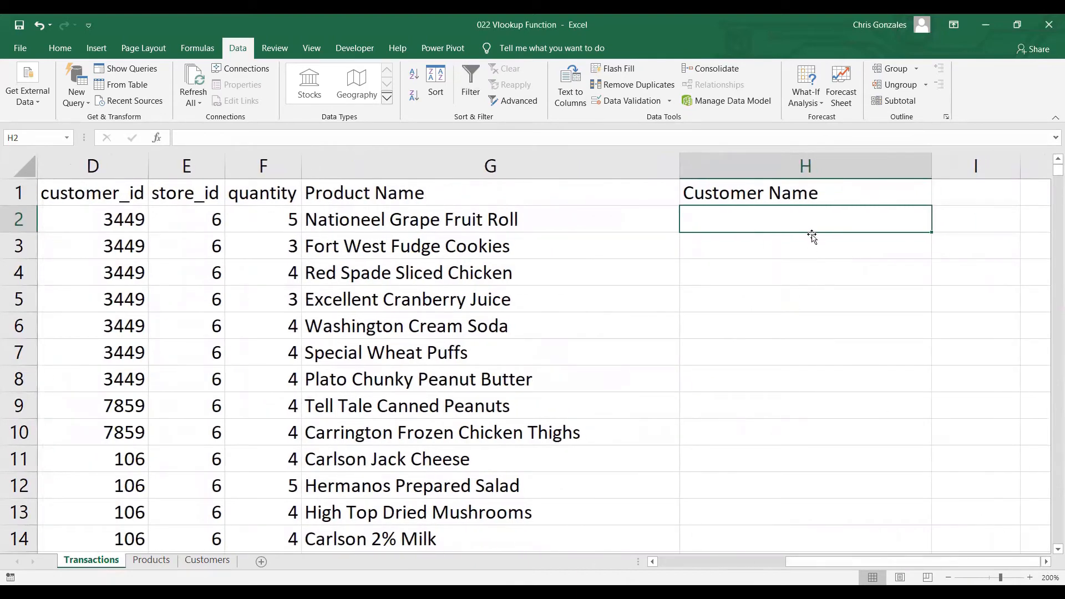
pyautogui.write('=')
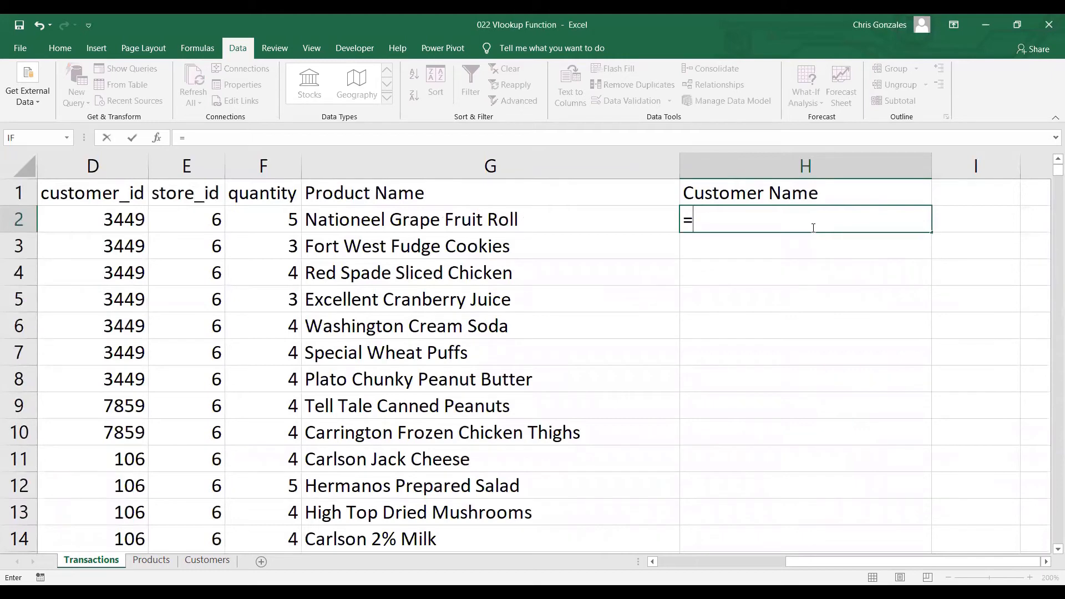
pyautogui.write('v')
pyautogui.press('BackSpace')
pyautogui.write('VLOOKU')
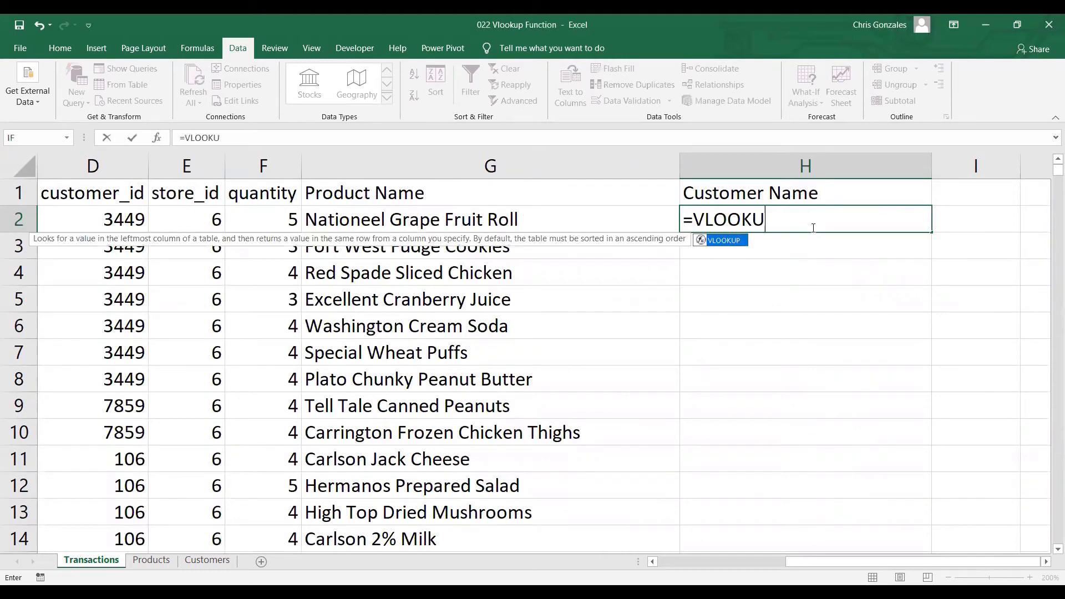
pyautogui.write('P(')
pyautogui.press('Left')
pyautogui.press('Left')
pyautogui.press('Left')
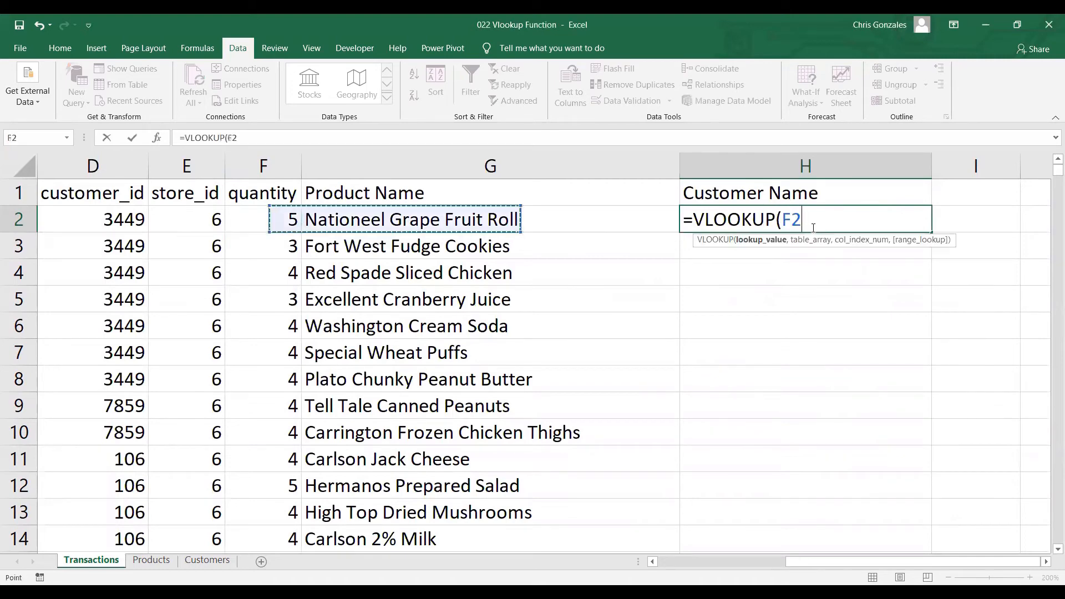
pyautogui.press('Left')
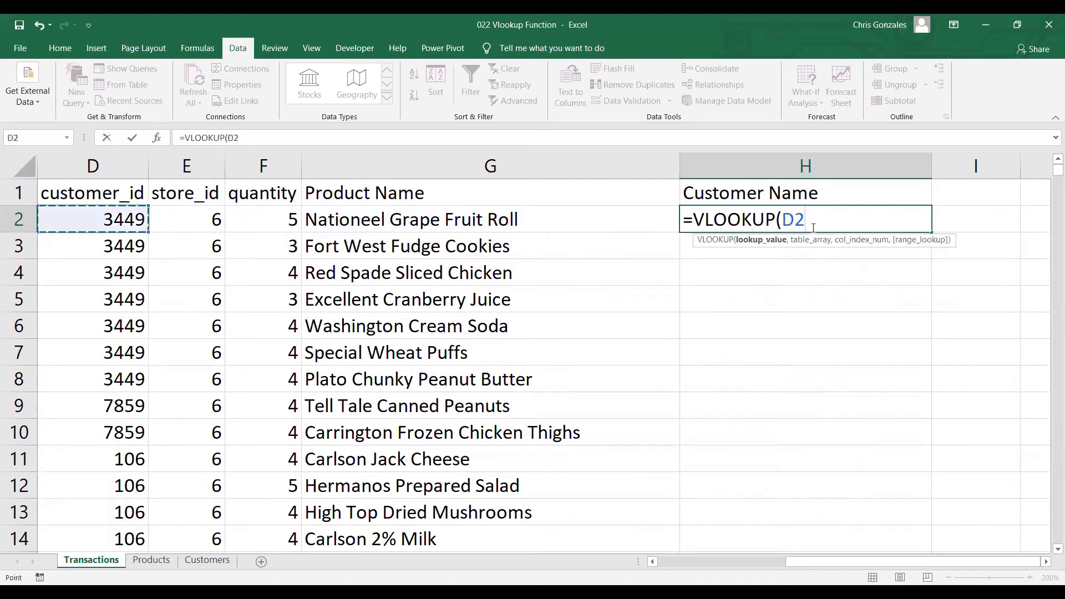
# Step: Complete the H2 lookup with table array CTABLE, column index 5 and exact match 0, giving =VLOOKUP(D2,CTABLE,5,0)
pyautogui.write(',')
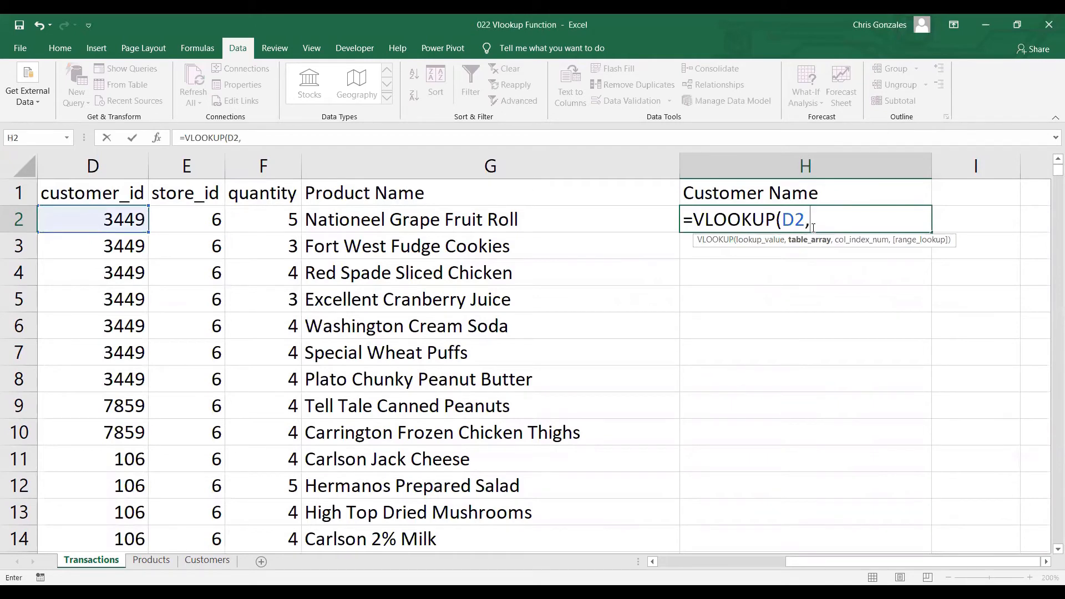
pyautogui.write('CTABLE')
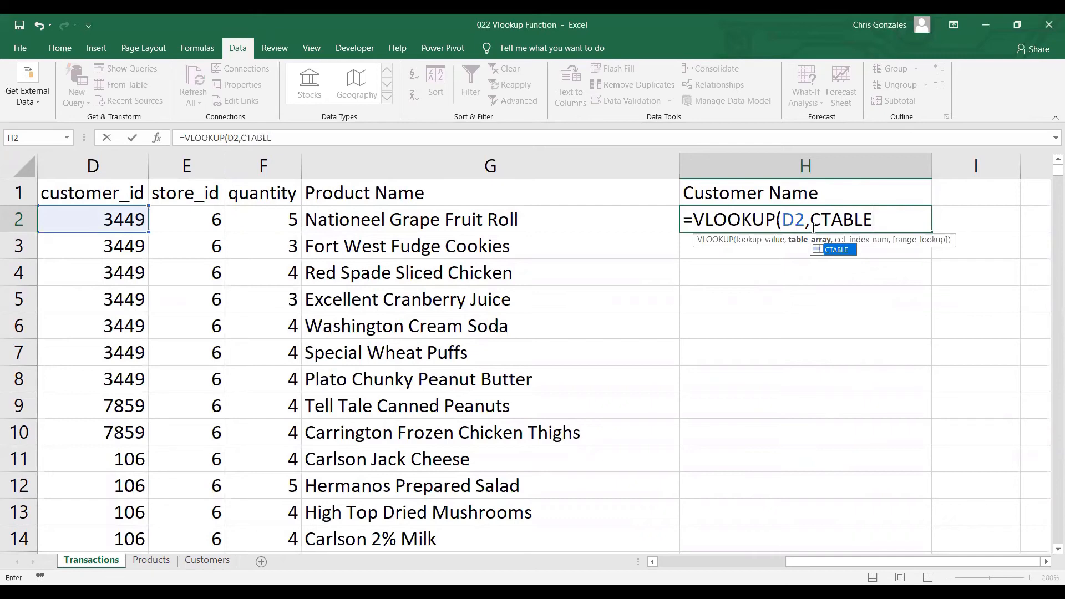
pyautogui.write(',5')
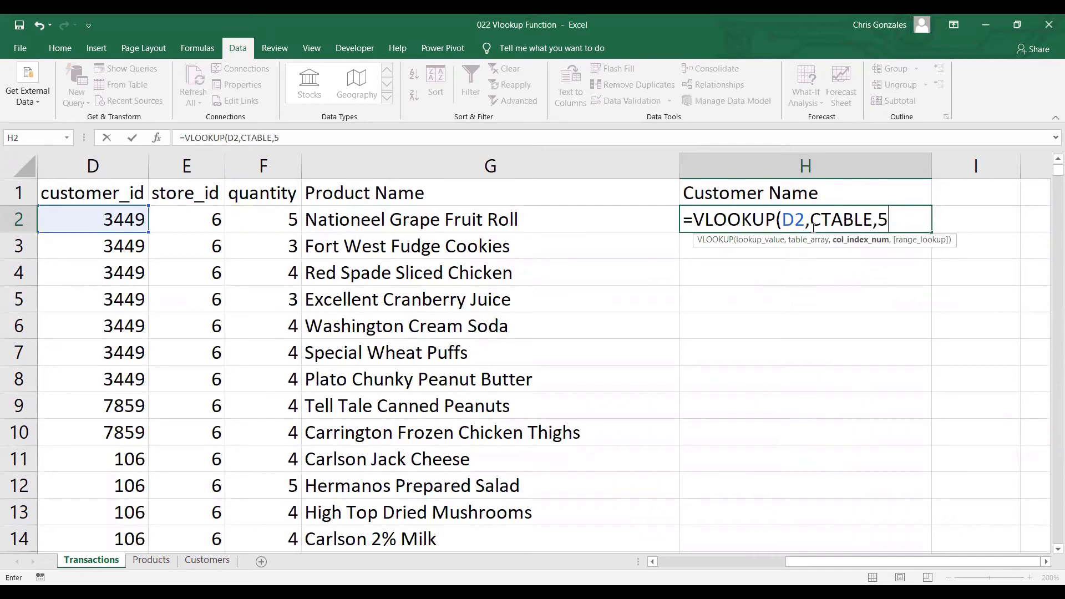
pyautogui.write(',')
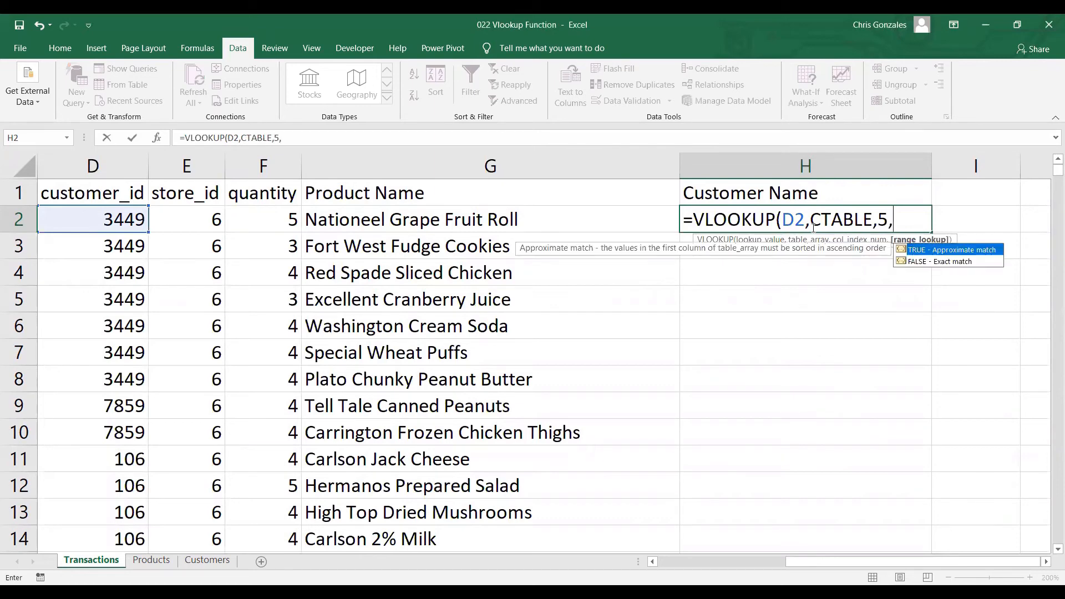
pyautogui.write('0)')
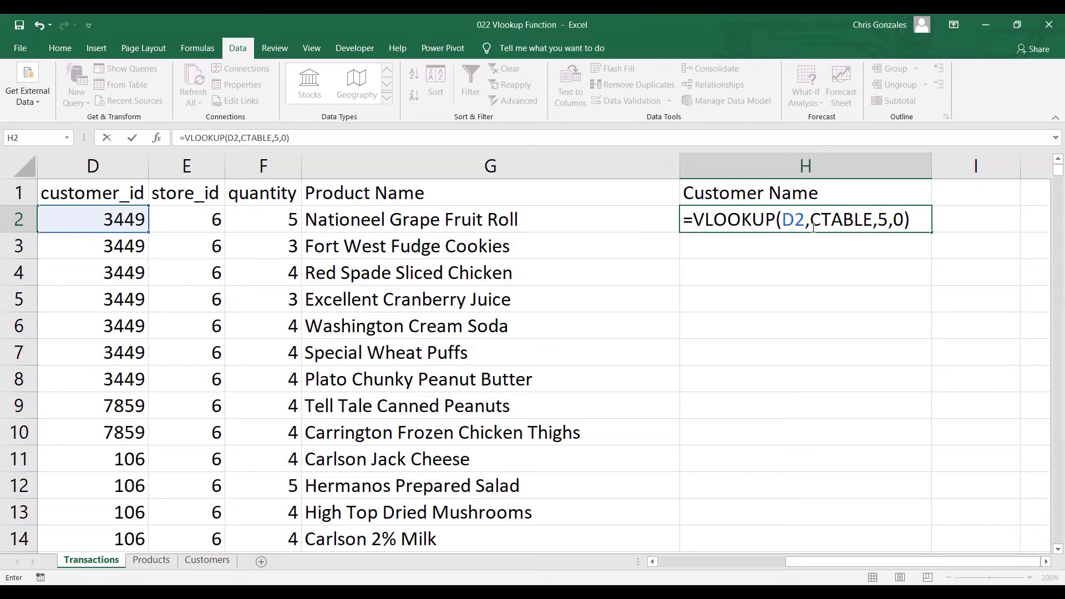
pyautogui.press('Return')
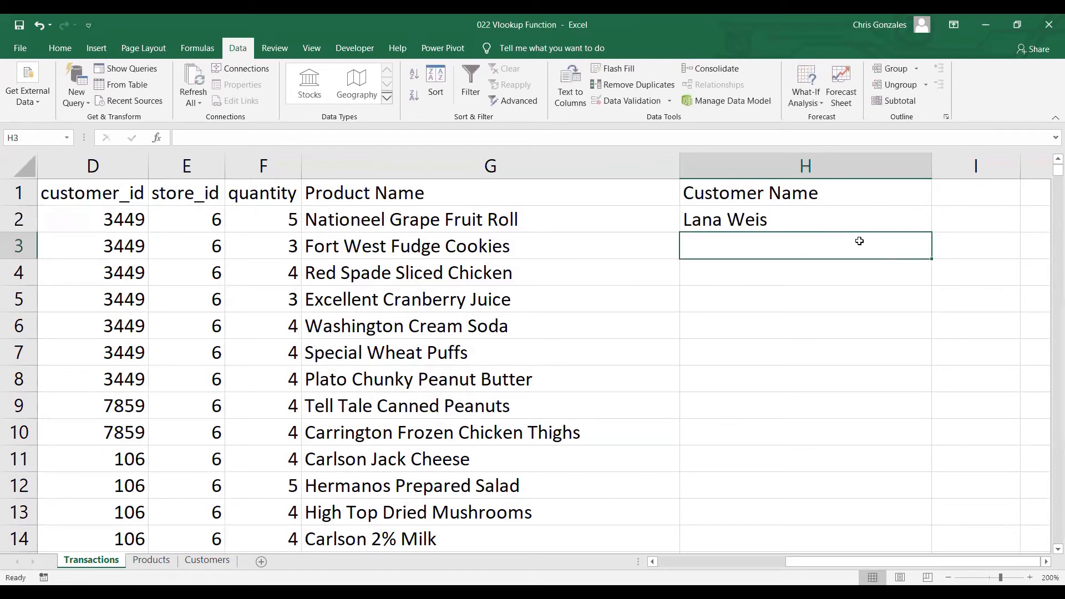
# Step: Fill the H2 lookup formula down the whole Customer Name column and select the first transaction's customer ID in D2
pyautogui.click(896, 217)
pyautogui.doubleClick(931, 231)
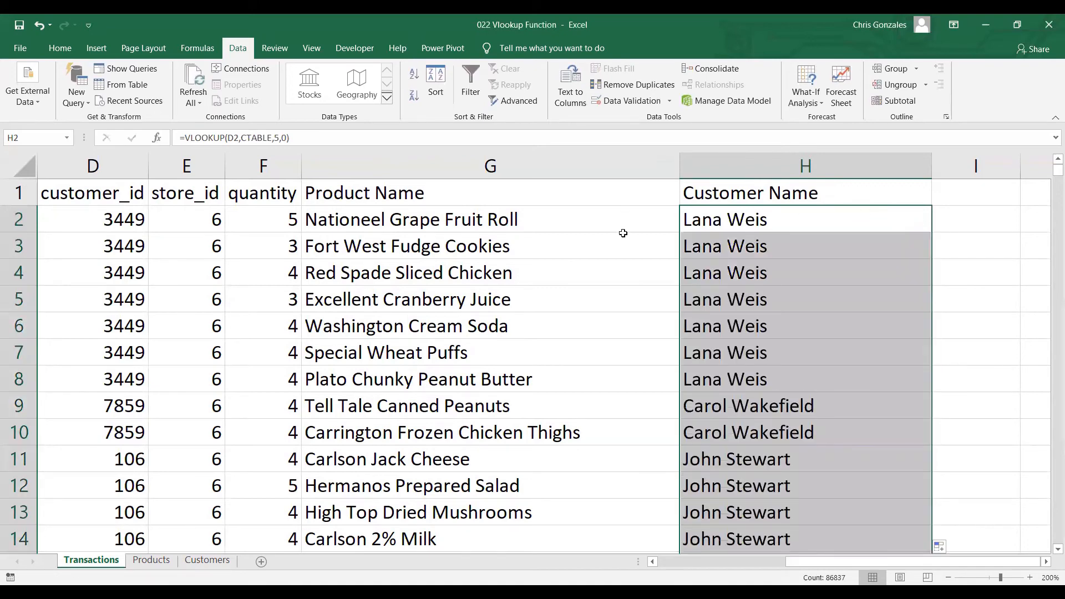
pyautogui.click(101, 216)
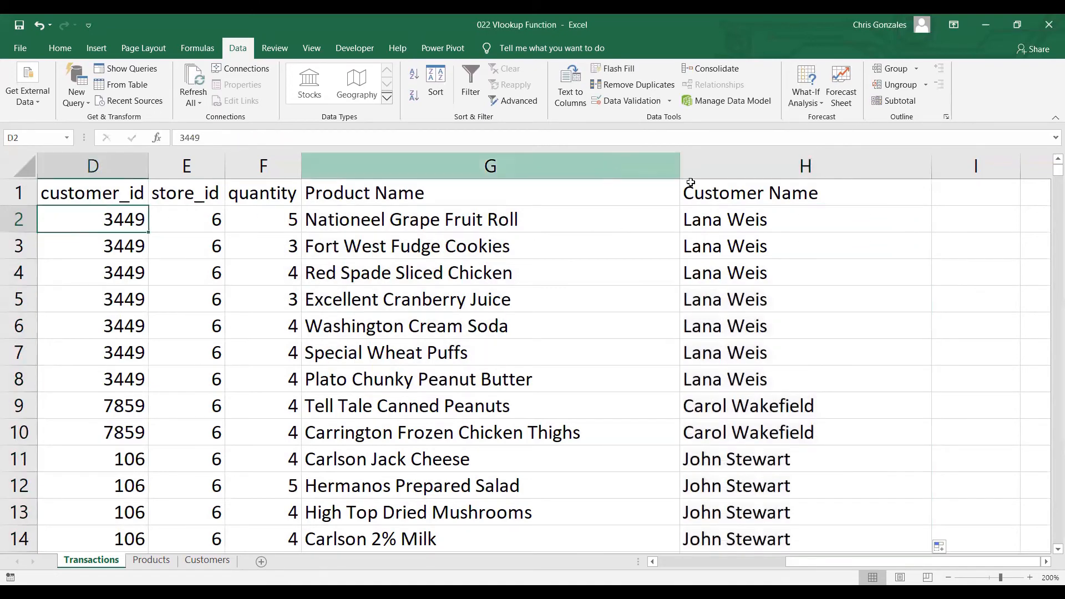
# Step: Select the first looked-up customer name in H2, then turn on filtering for the header row of the Customers sheet
pyautogui.click(718, 221)
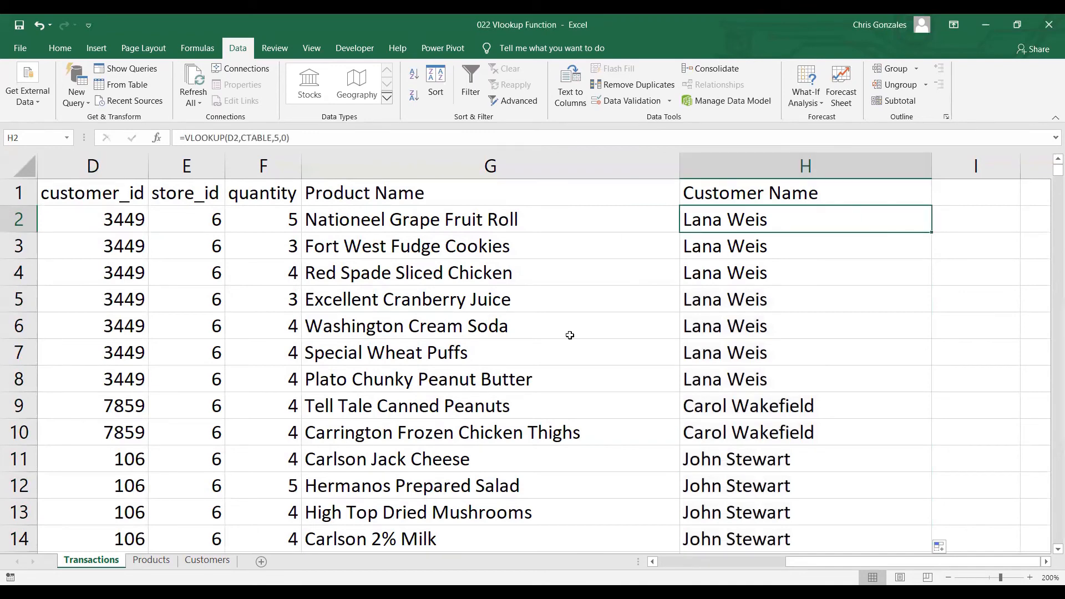
pyautogui.click(209, 561)
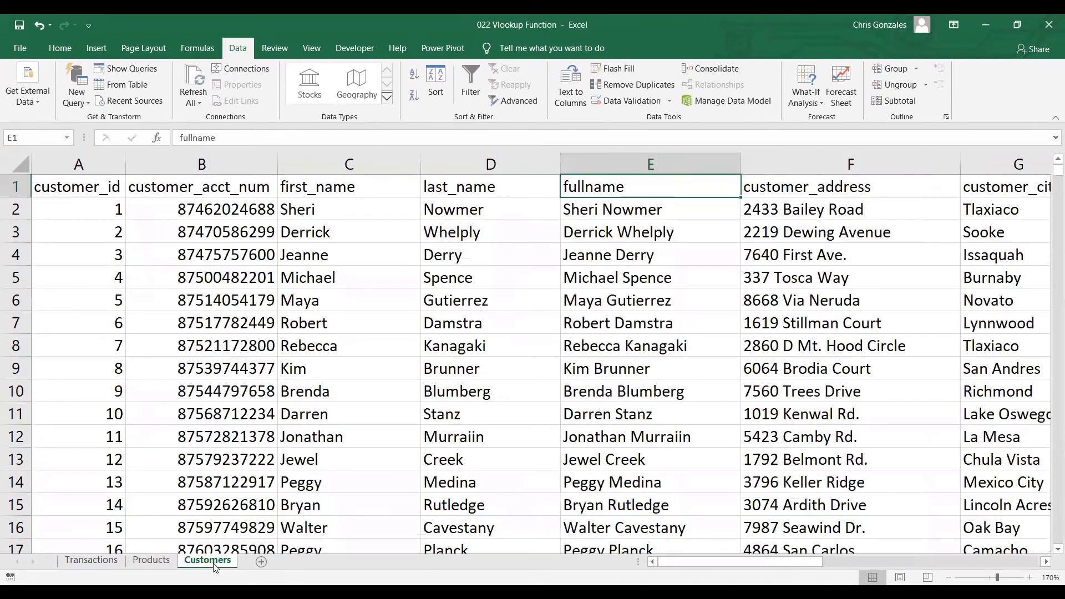
pyautogui.click(18, 187)
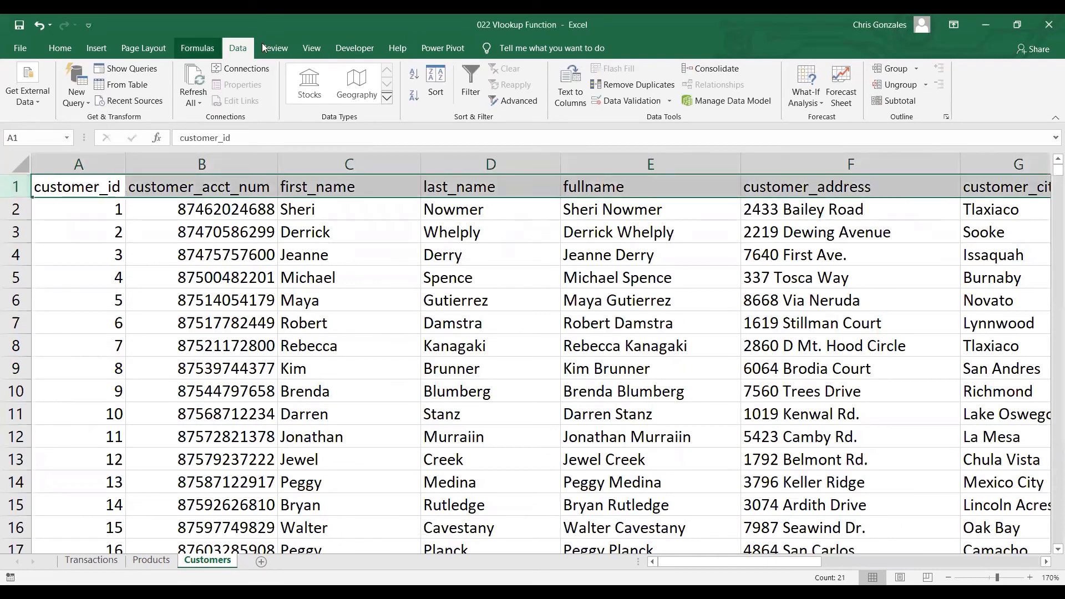
pyautogui.click(468, 85)
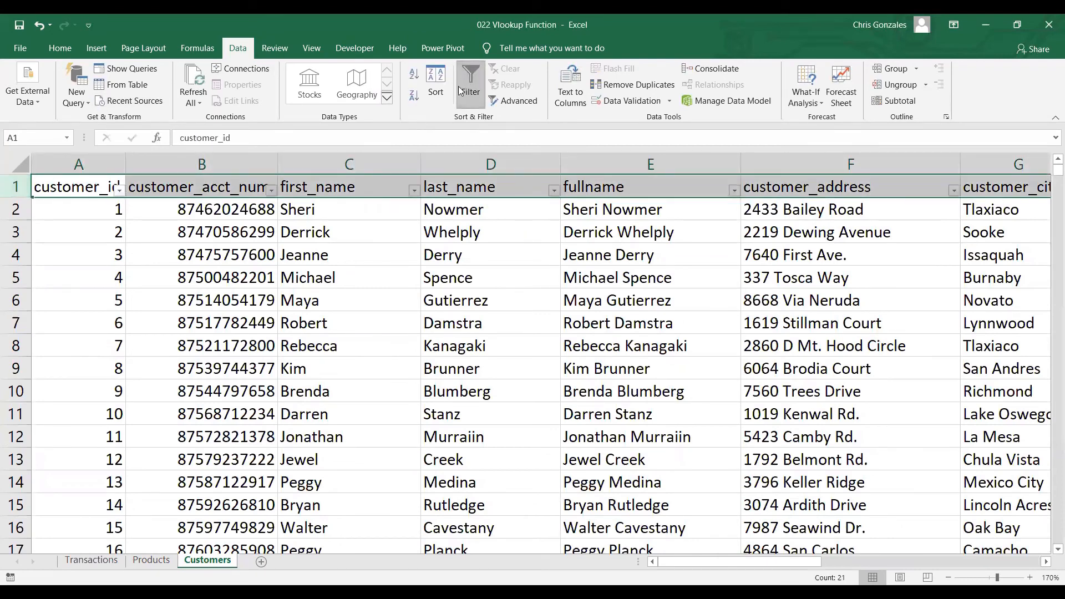
# Step: Filter the customer_id column by the first transaction's customer ID and check the matching record's fullname against the lookup result
pyautogui.click(119, 190)
pyautogui.click(100, 308)
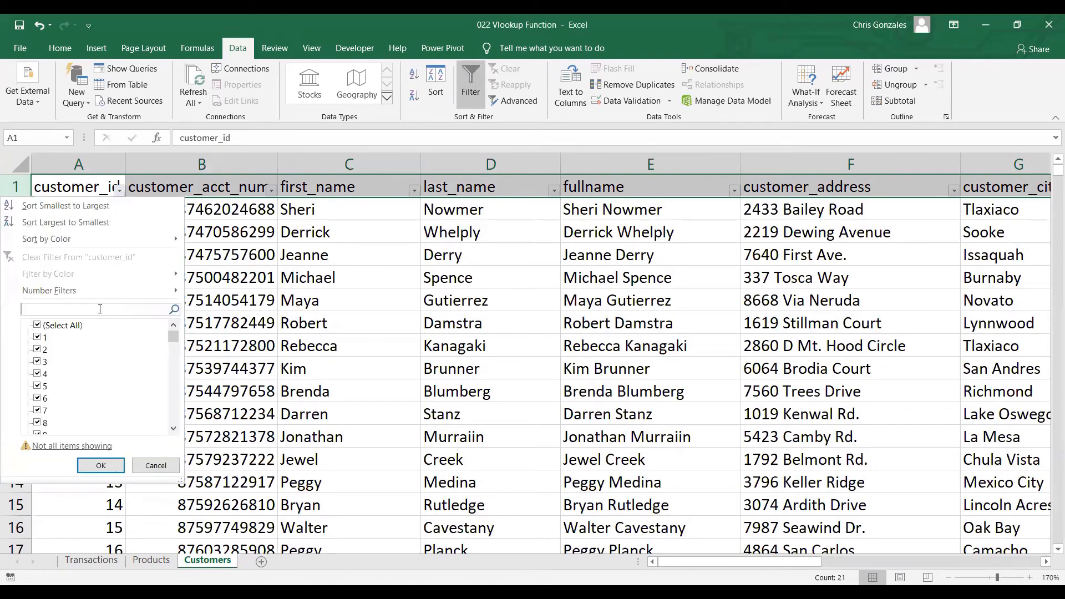
pyautogui.write('3449')
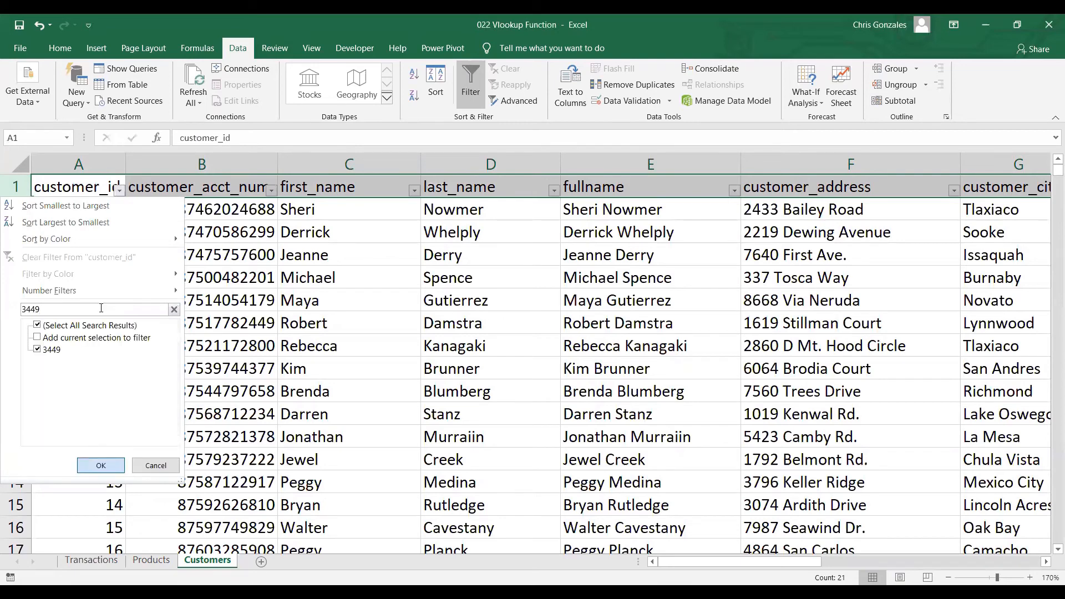
pyautogui.press('Return')
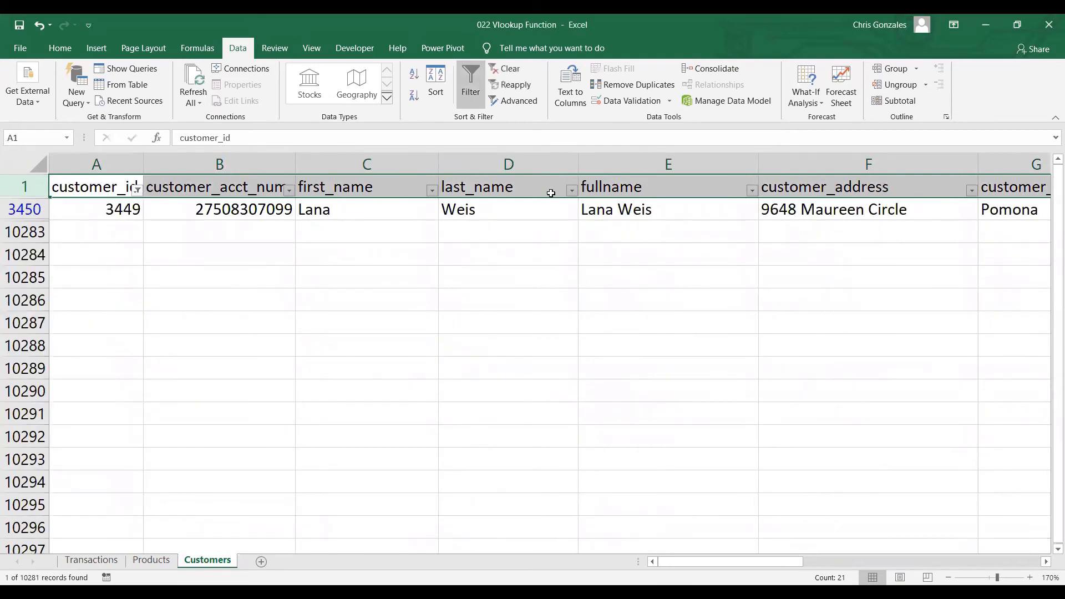
pyautogui.click(607, 209)
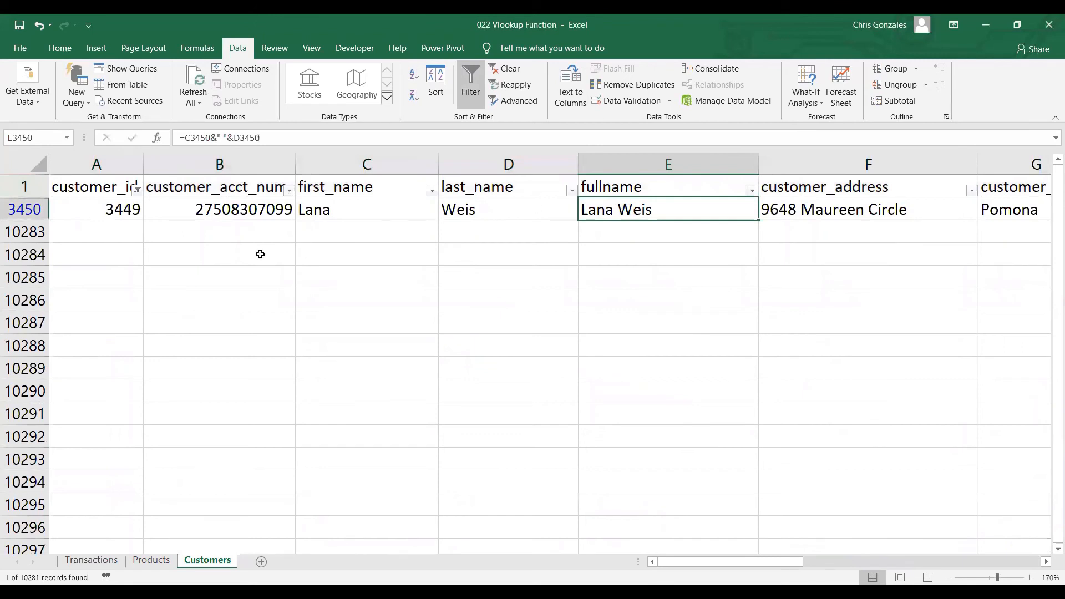
# Step: Reset the customer_id filter to include all values so every customer record is shown again
pyautogui.click(137, 189)
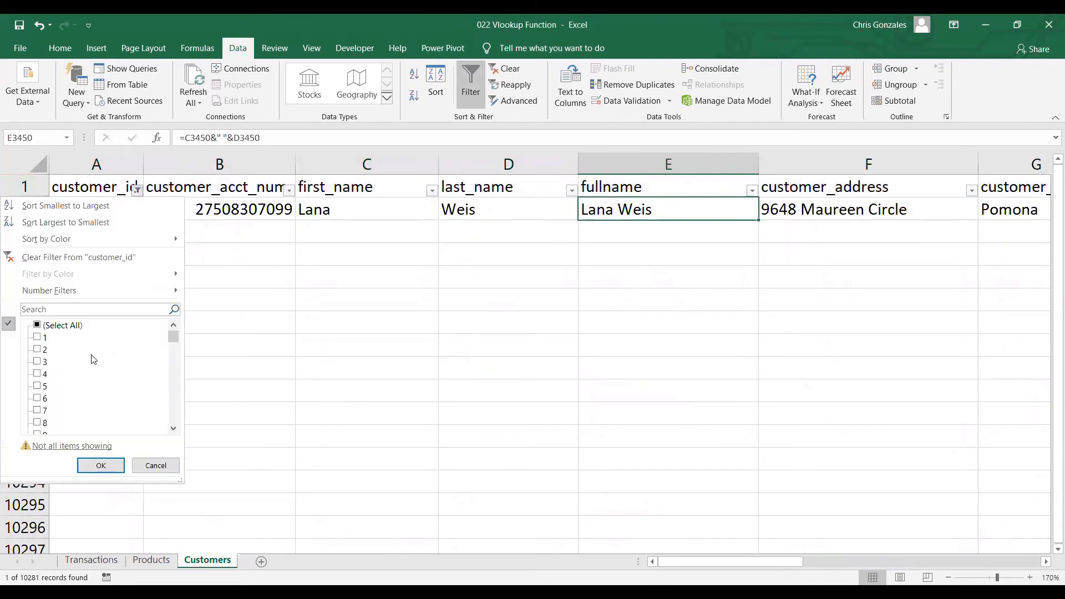
pyautogui.click(41, 327)
pyautogui.click(37, 326)
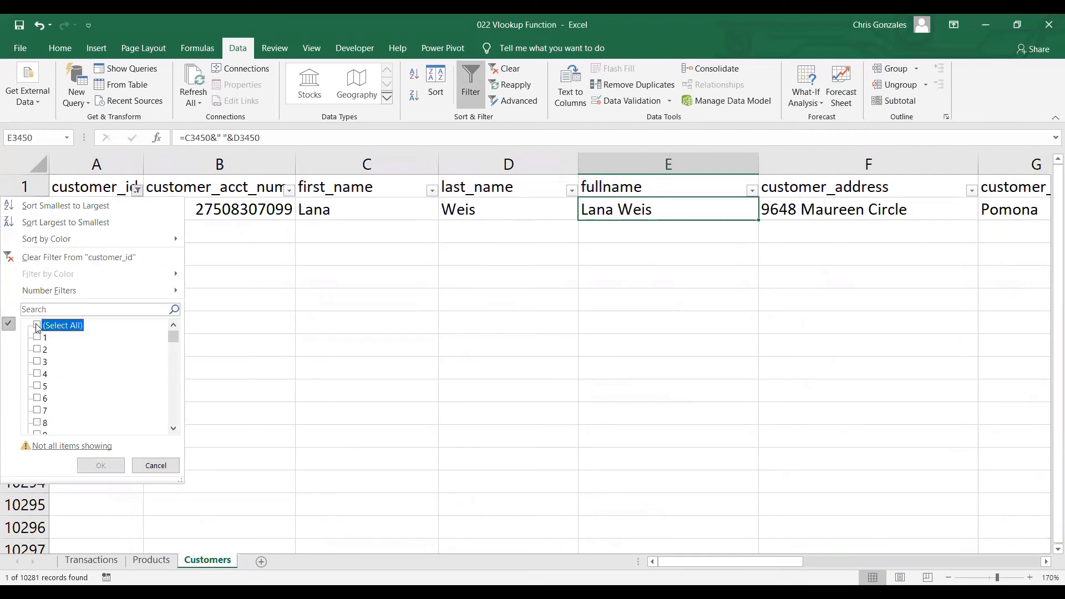
pyautogui.click(37, 326)
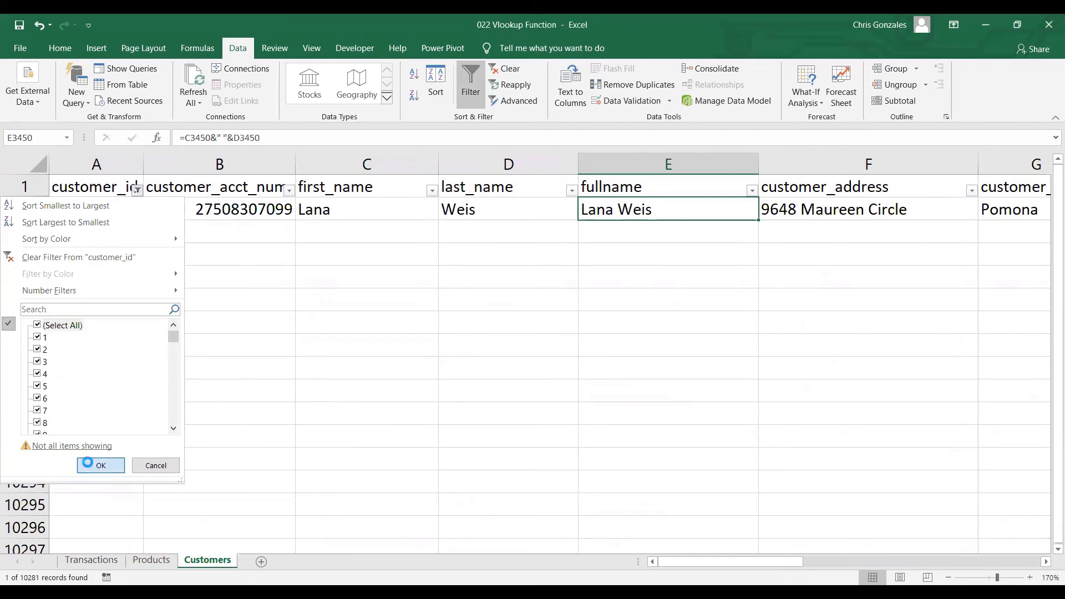
pyautogui.click(100, 465)
# Step: Return to the Transactions sheet and reduce its zoom to 170% to review the transaction data with the product and customer names
pyautogui.click(108, 561)
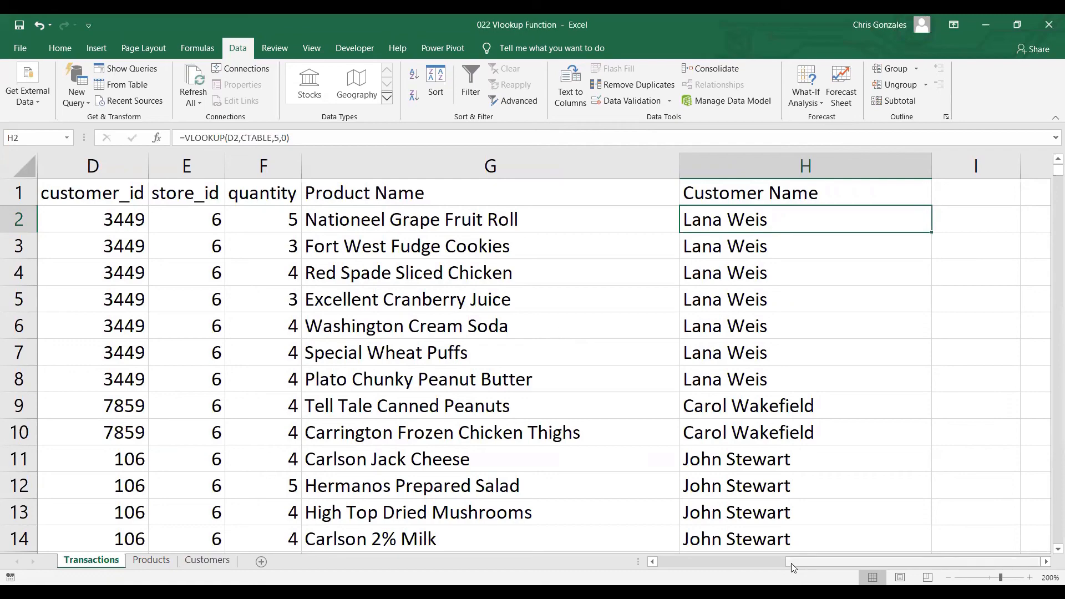
pyautogui.moveTo(796, 563); pyautogui.dragTo(646, 562)
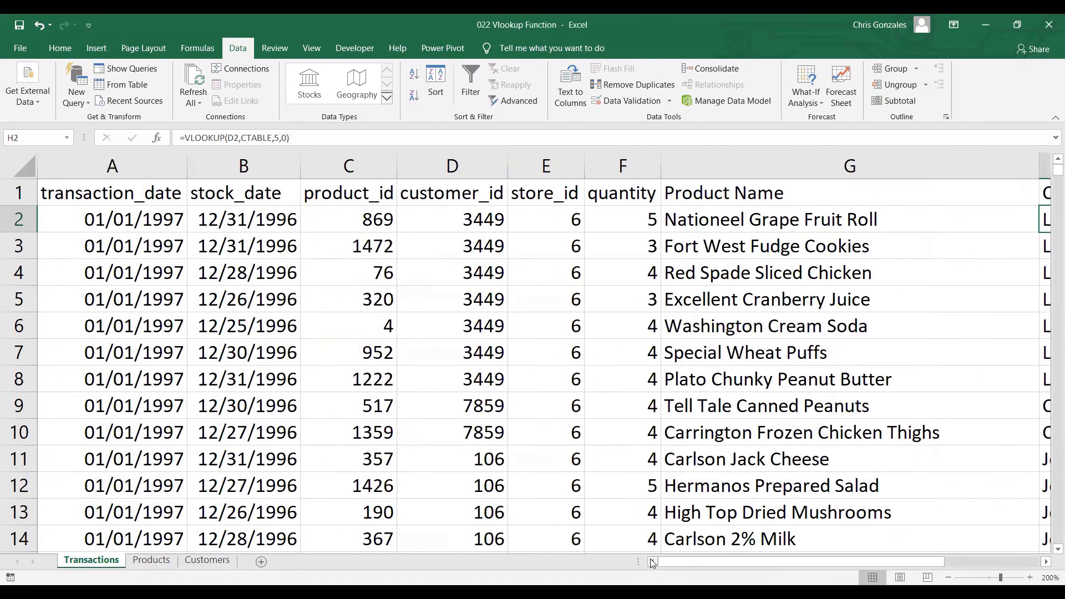
pyautogui.click(949, 577)
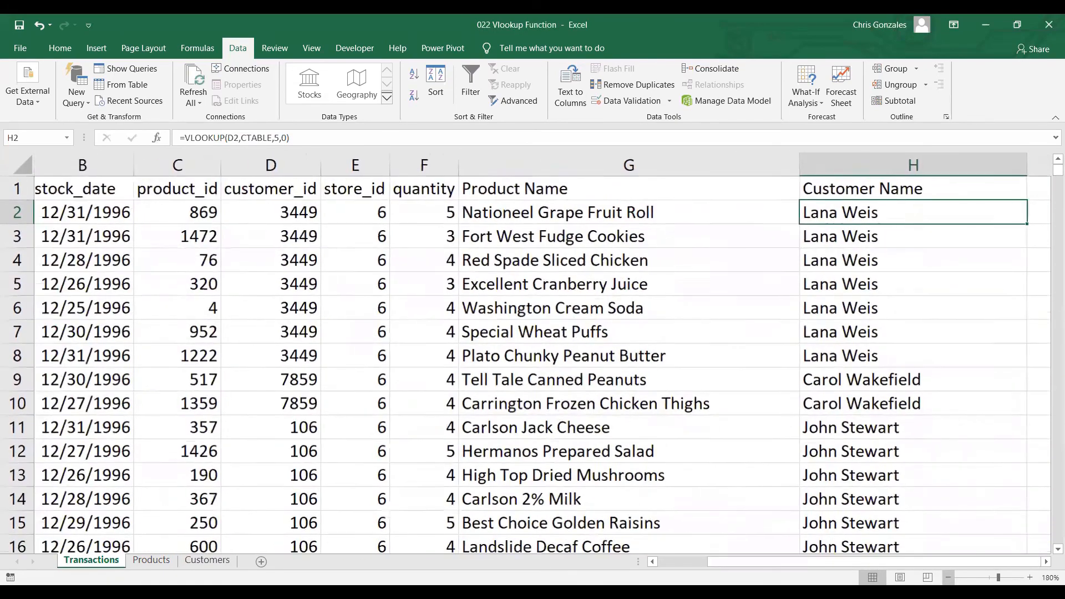
pyautogui.click(948, 577)
pyautogui.moveTo(805, 562); pyautogui.dragTo(758, 562)
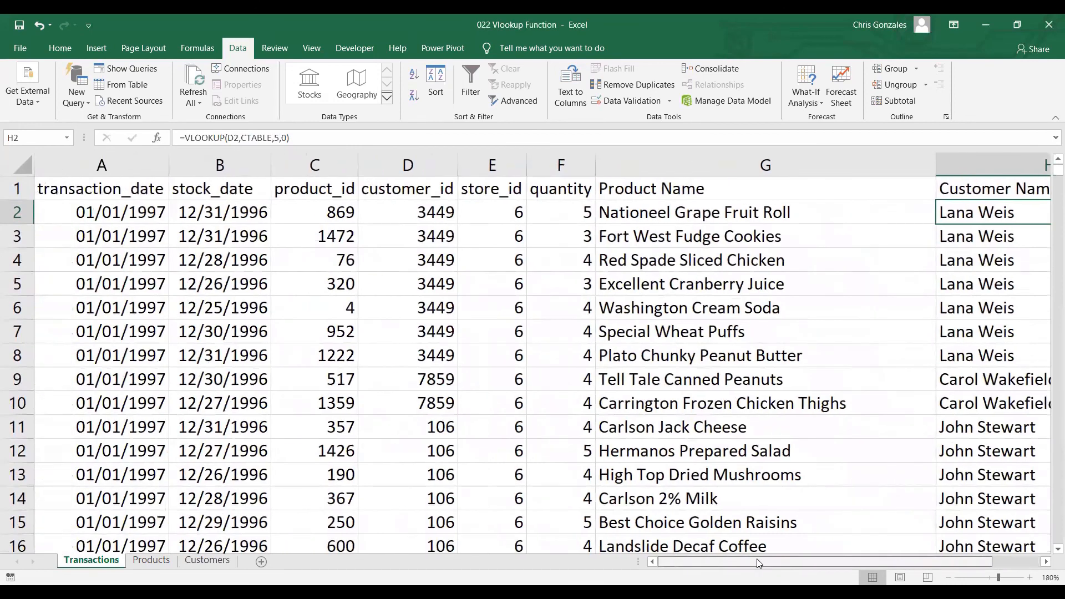
pyautogui.click(948, 577)
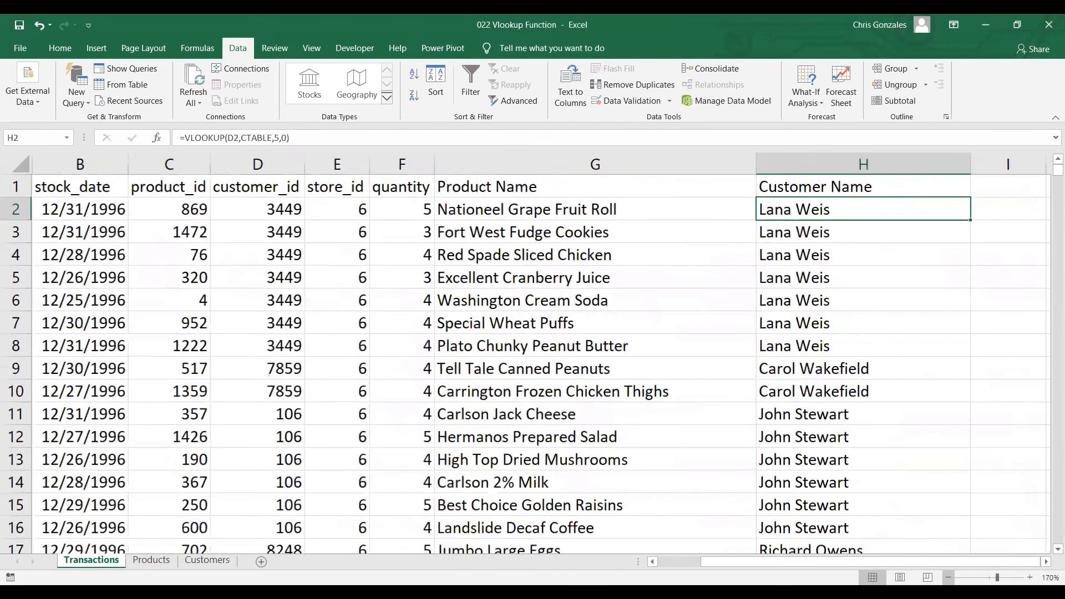